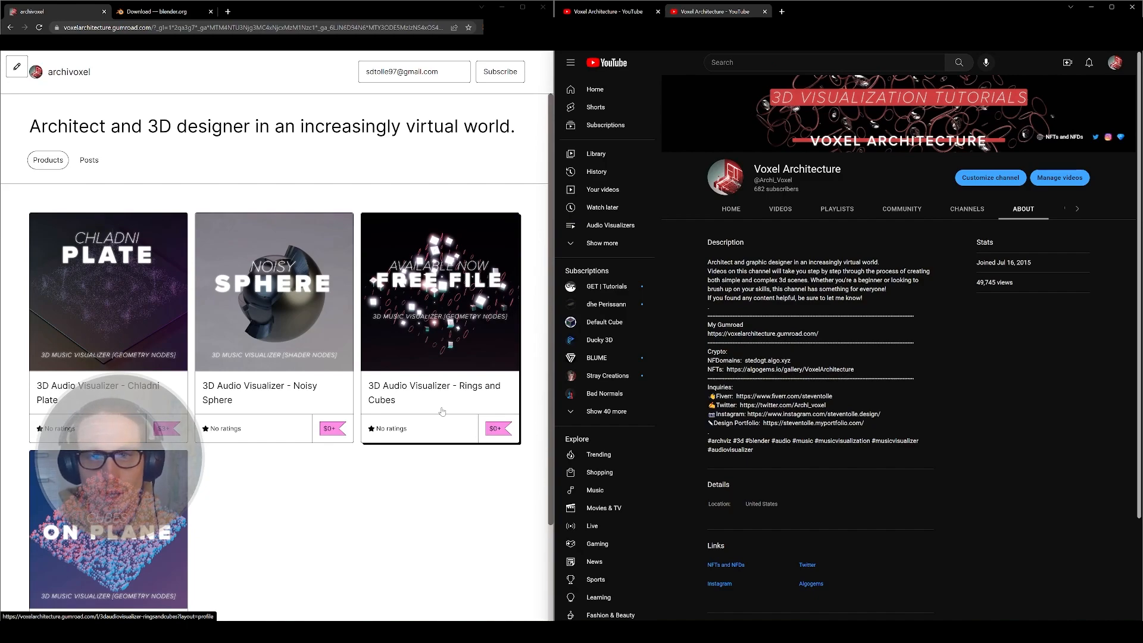
- Get the "3D Audio Visualizer - Rings and Cubes" product for $0, download its .blend file and bring up the blender.org download page
click(441, 386)
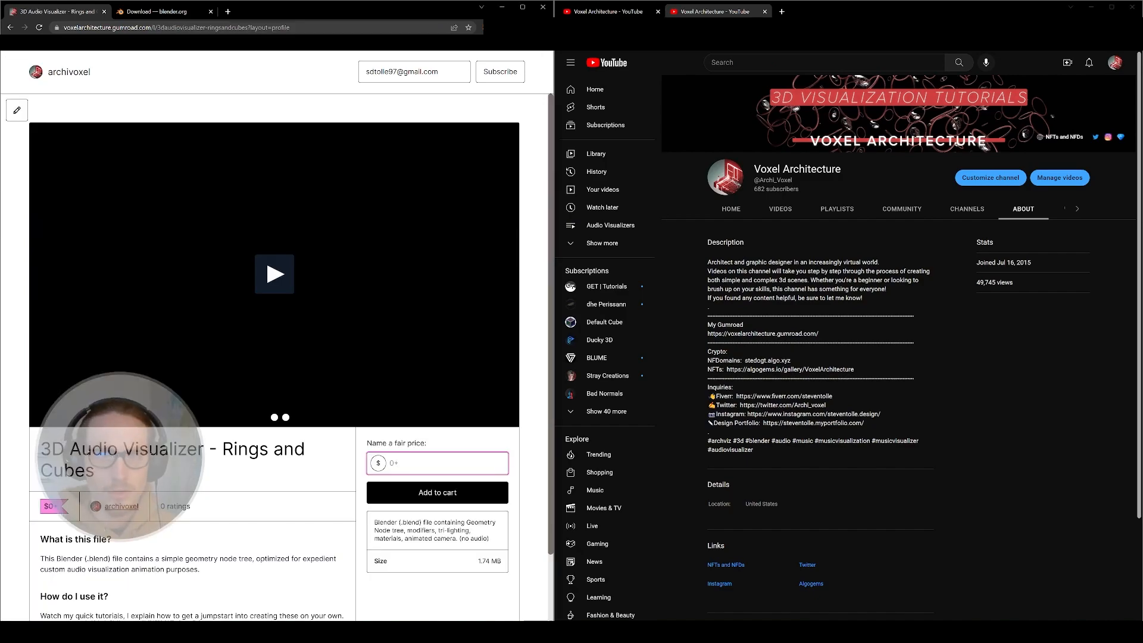
click(419, 492)
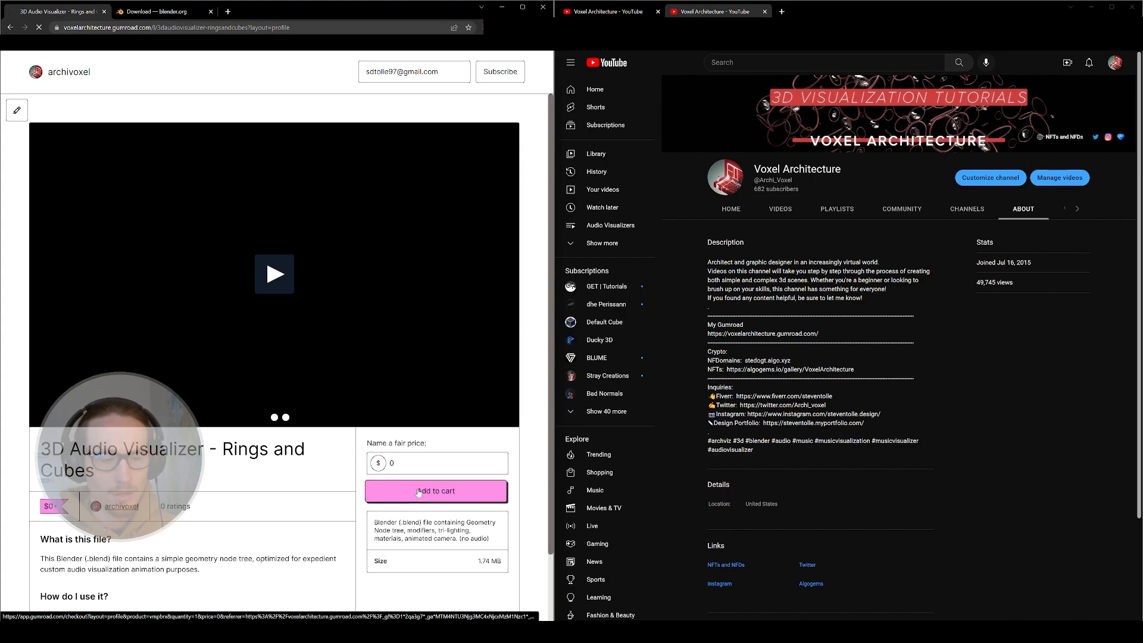
click(441, 280)
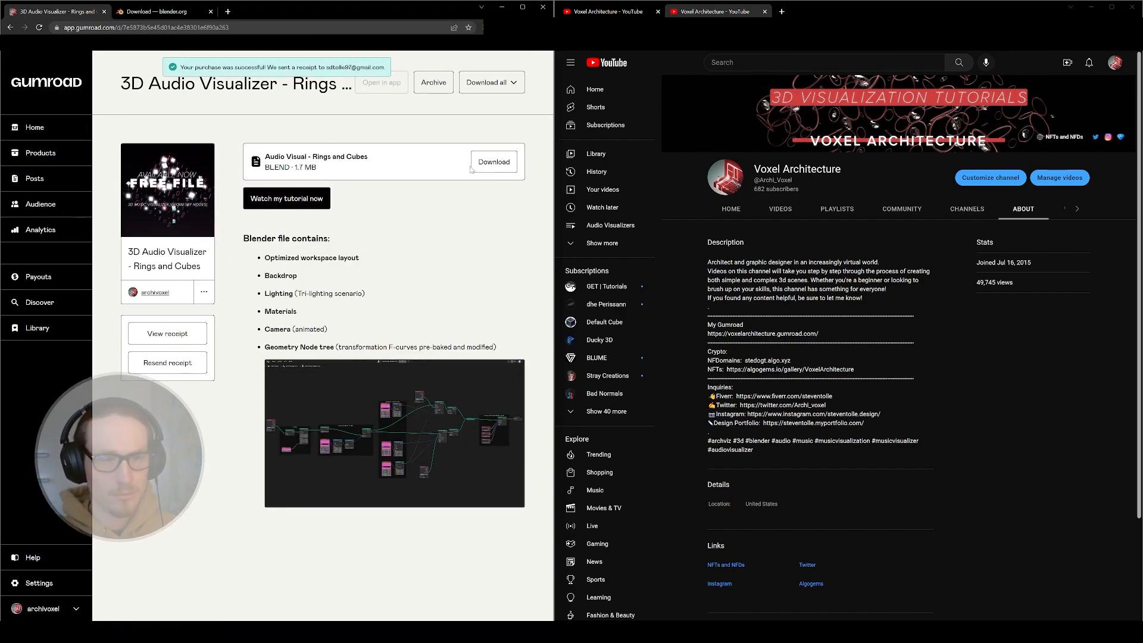
click(490, 166)
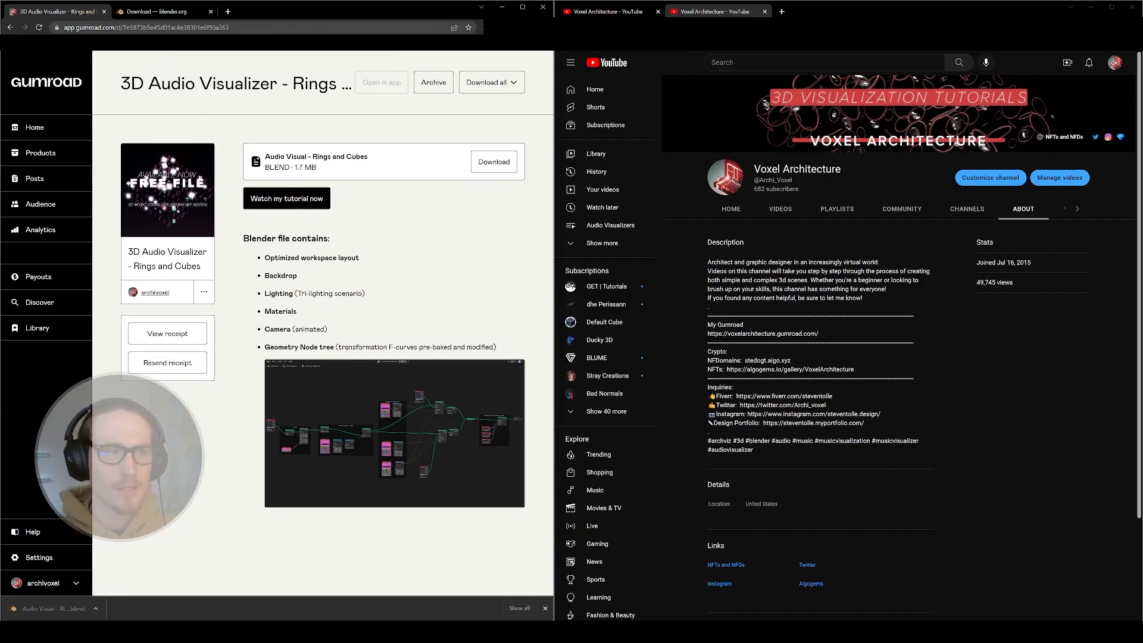
click(155, 13)
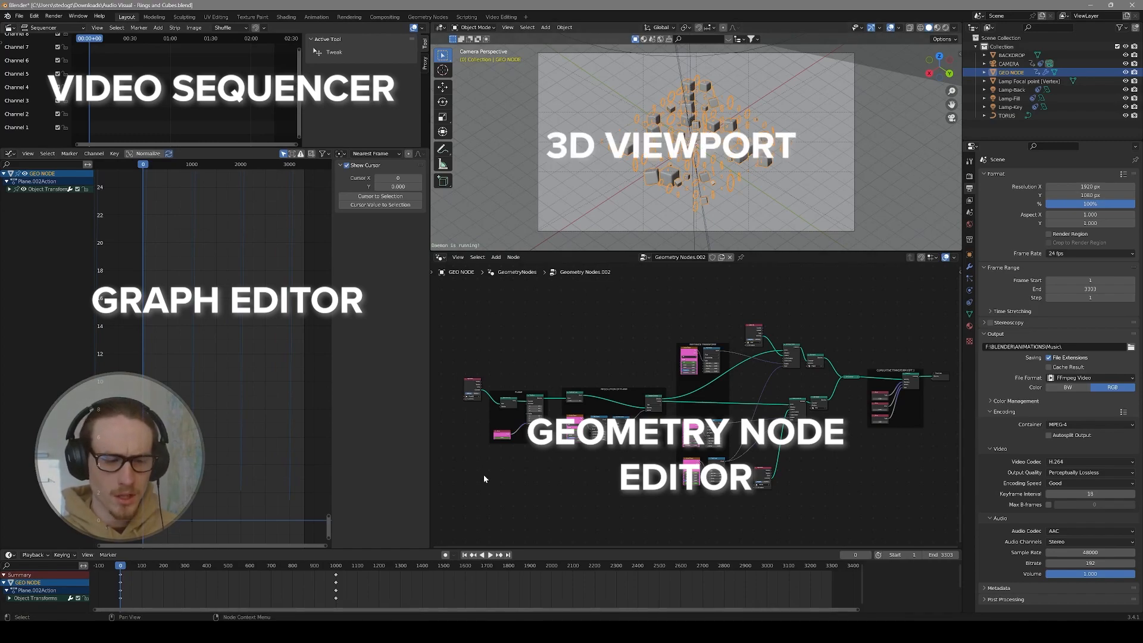
- Examine the geometry node tree, covering the Instance on Points nodes for both materials and the lower Noise Texture and Map Range pairs
click(490, 554)
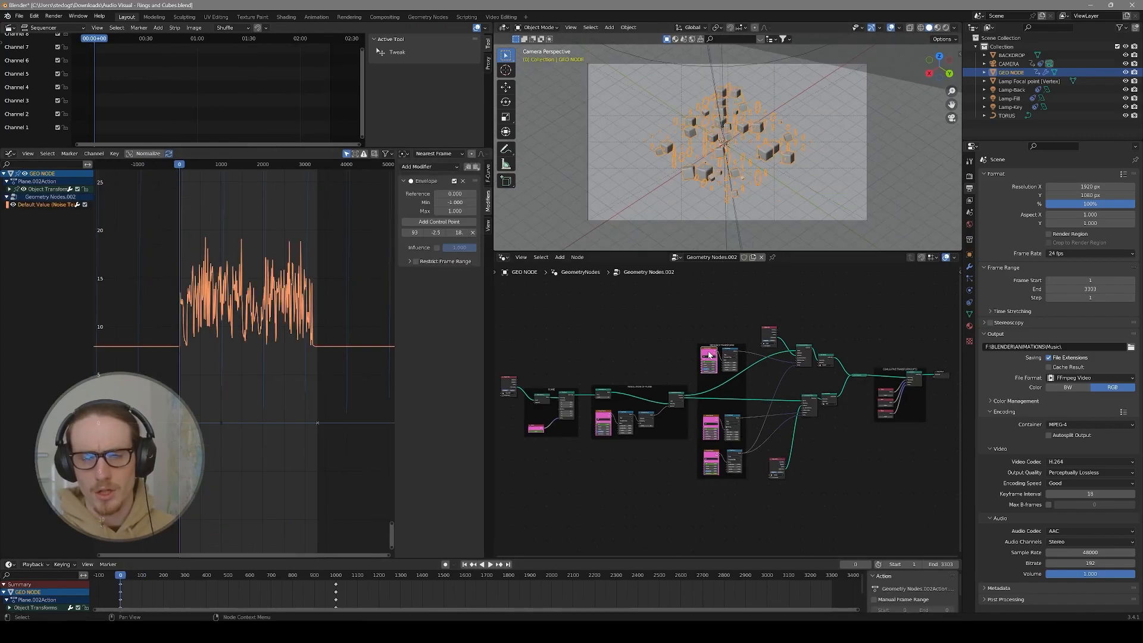
scroll(708, 355, up, 2)
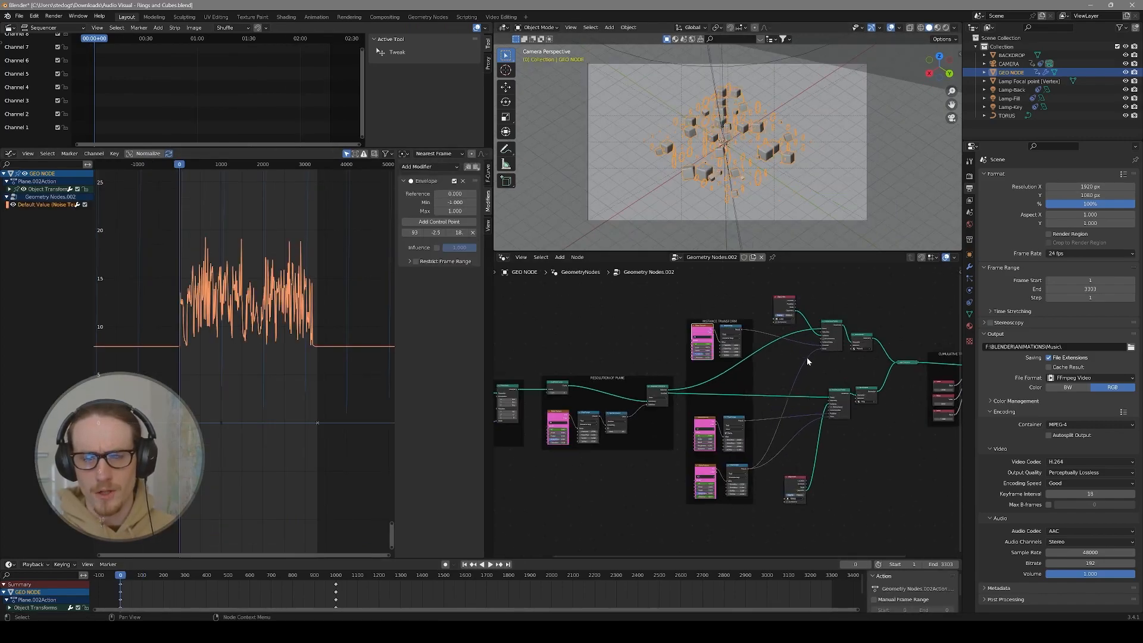
scroll(734, 399, up, 2)
scroll(728, 365, up, 5)
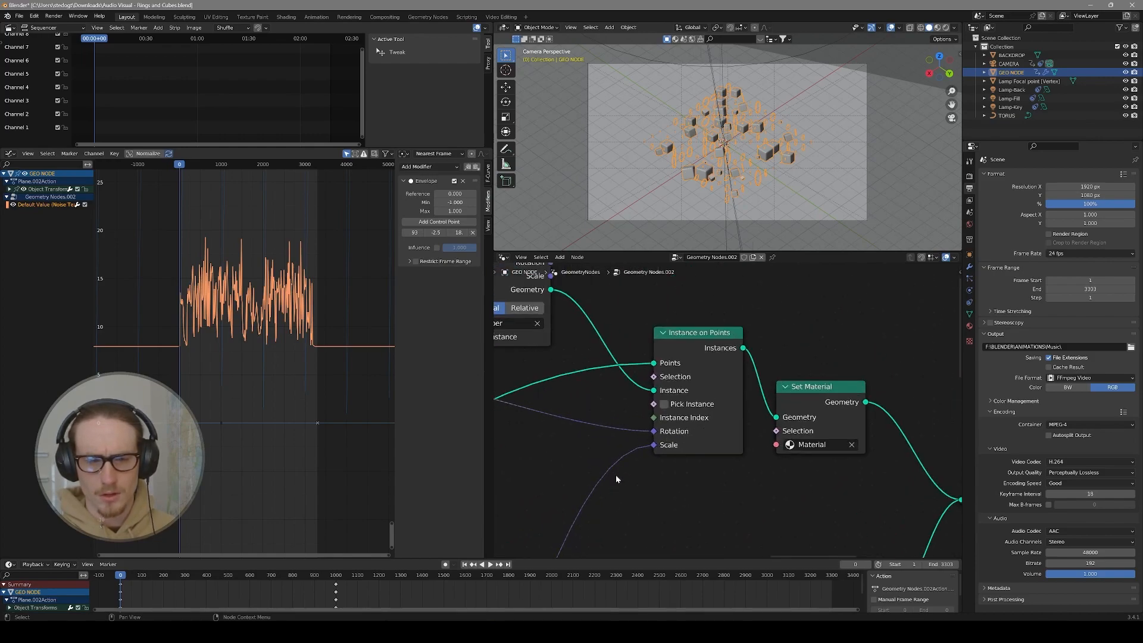
scroll(673, 480, down, 3)
middle_drag(730, 377, 741, 312)
scroll(740, 313, down, 2)
middle_drag(753, 468, 773, 305)
middle_drag(757, 410, 753, 390)
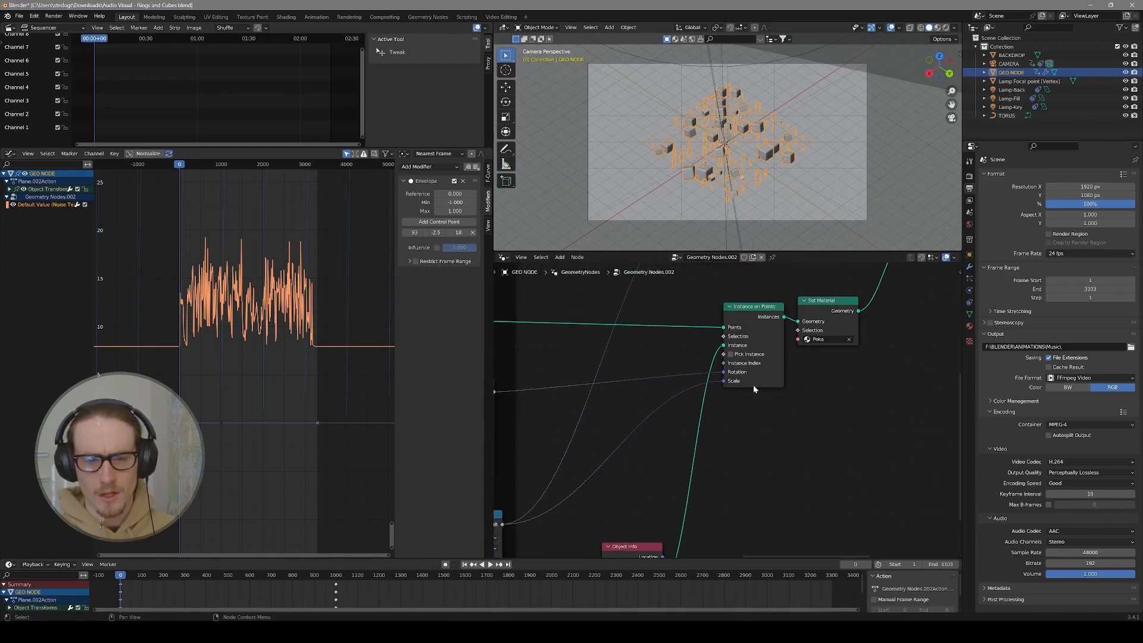
scroll(751, 357, up, 2)
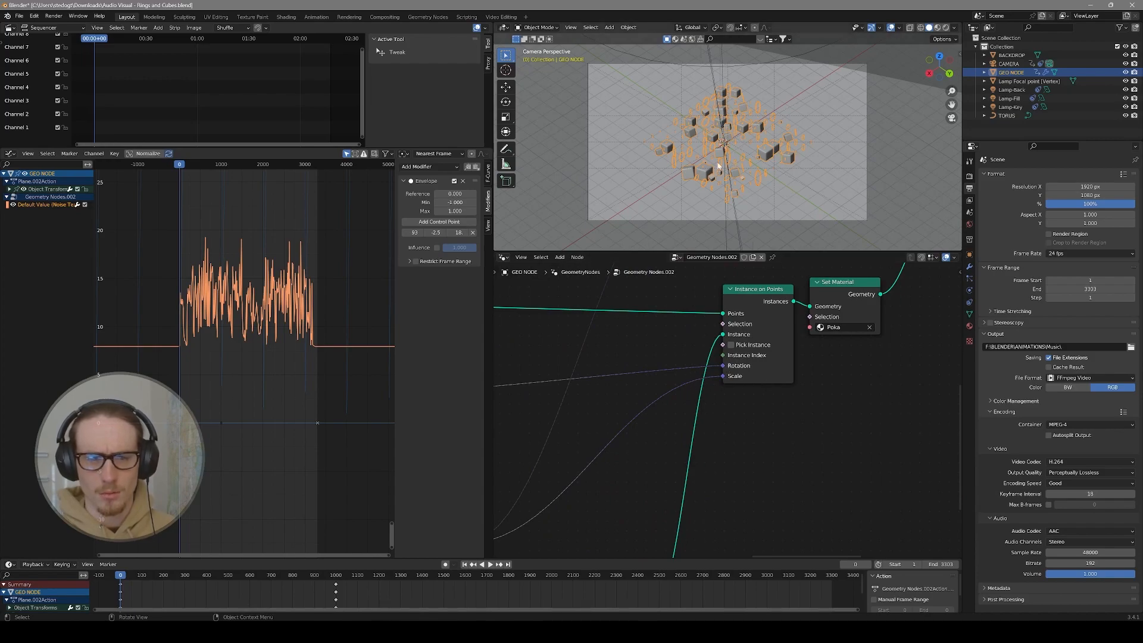
scroll(827, 294, down, 5)
middle_drag(689, 432, 775, 322)
middle_drag(553, 427, 725, 462)
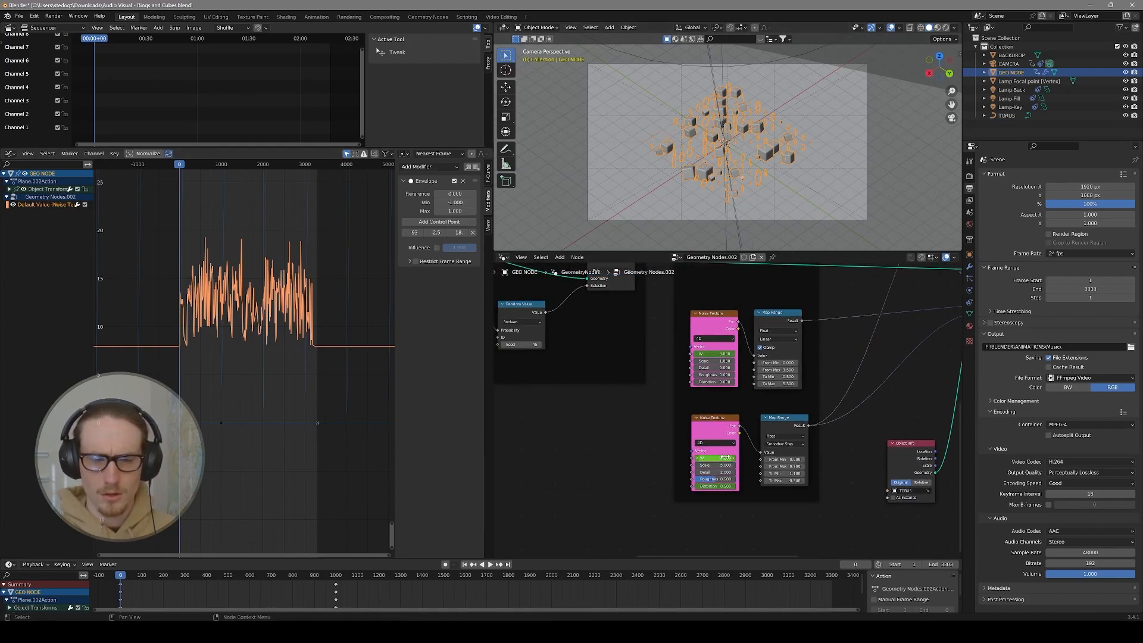
scroll(725, 462, up, 3)
middle_drag(711, 567, 713, 497)
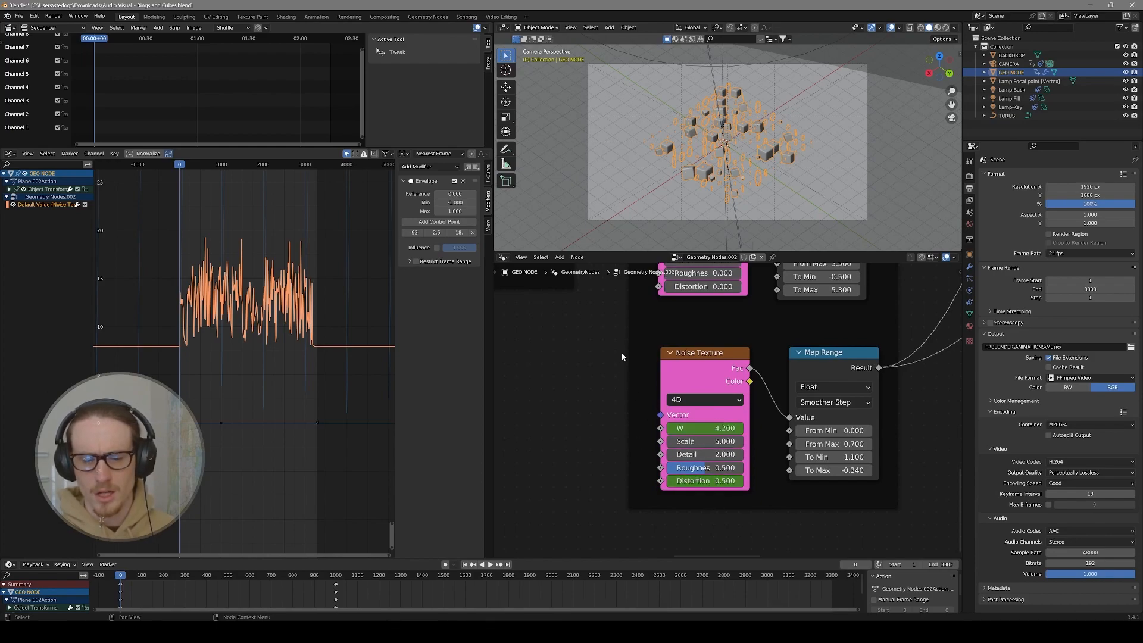
middle_drag(596, 329, 584, 385)
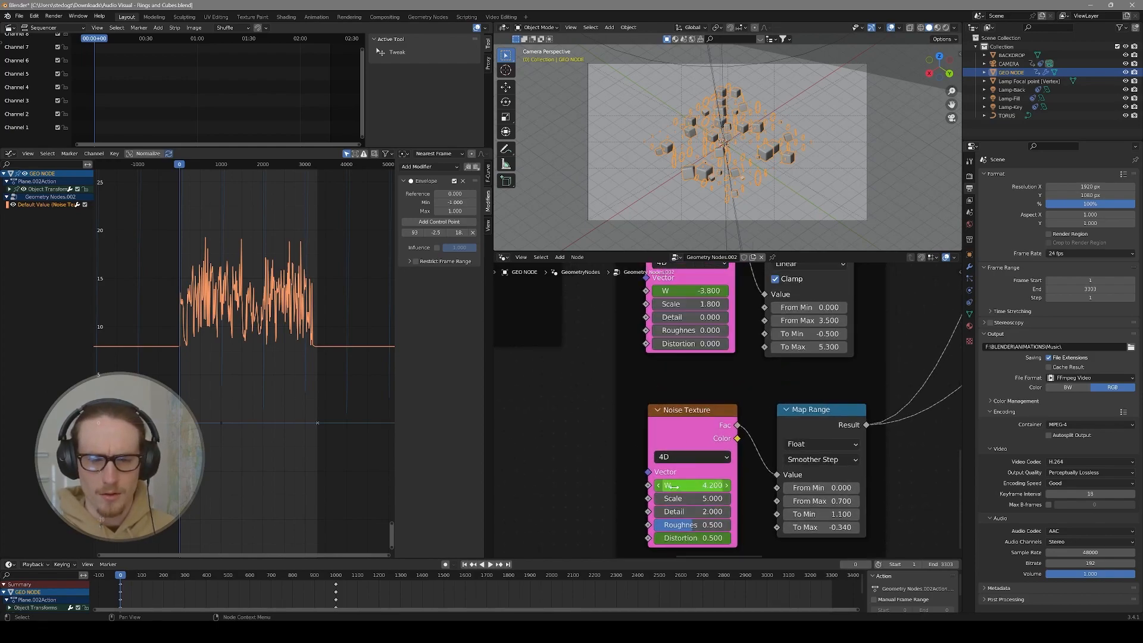
- Select the bottom Noise Texture node in the Instance Transform frame and inspect its animation curves in the Graph Editor
click(664, 431)
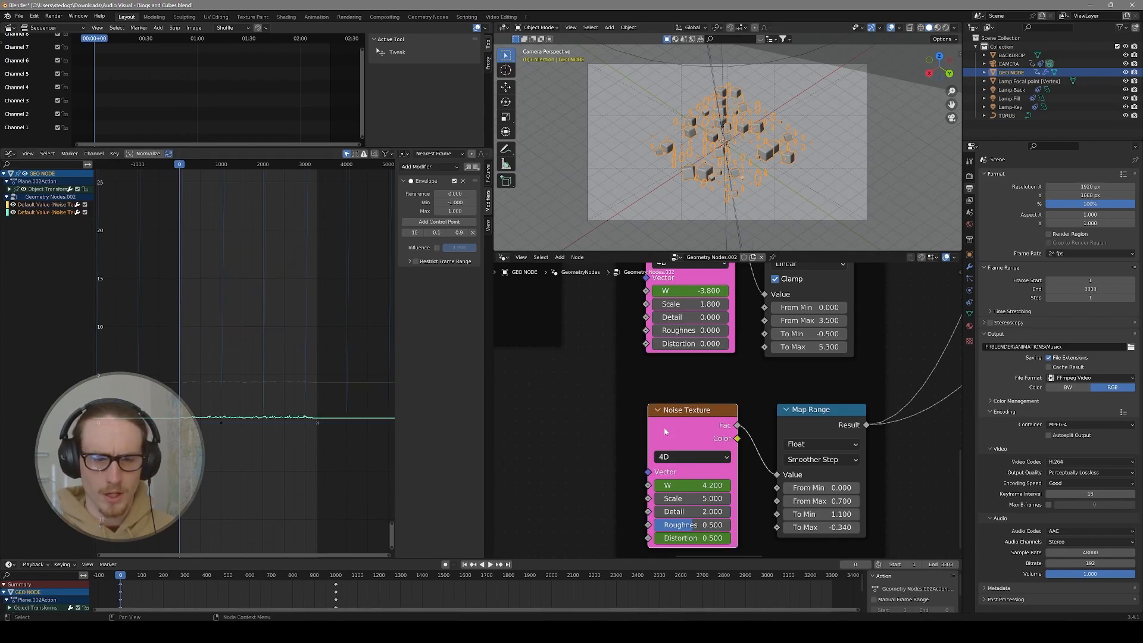
middle_drag(277, 421, 309, 320)
scroll(212, 290, up, 5)
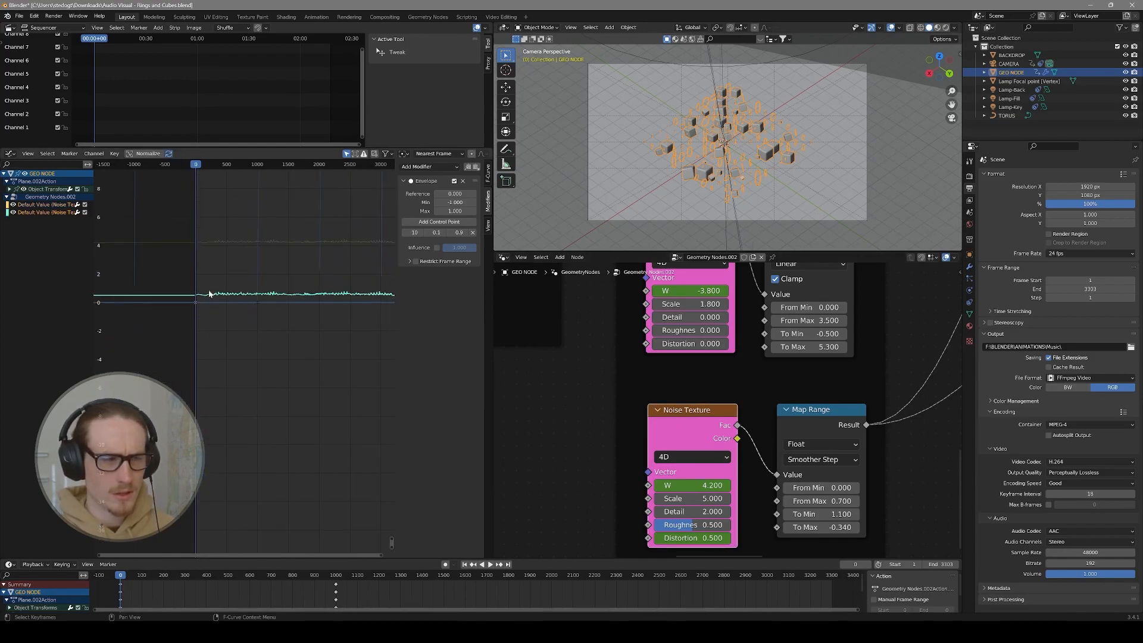
scroll(209, 295, up, 5)
middle_drag(208, 255, 161, 280)
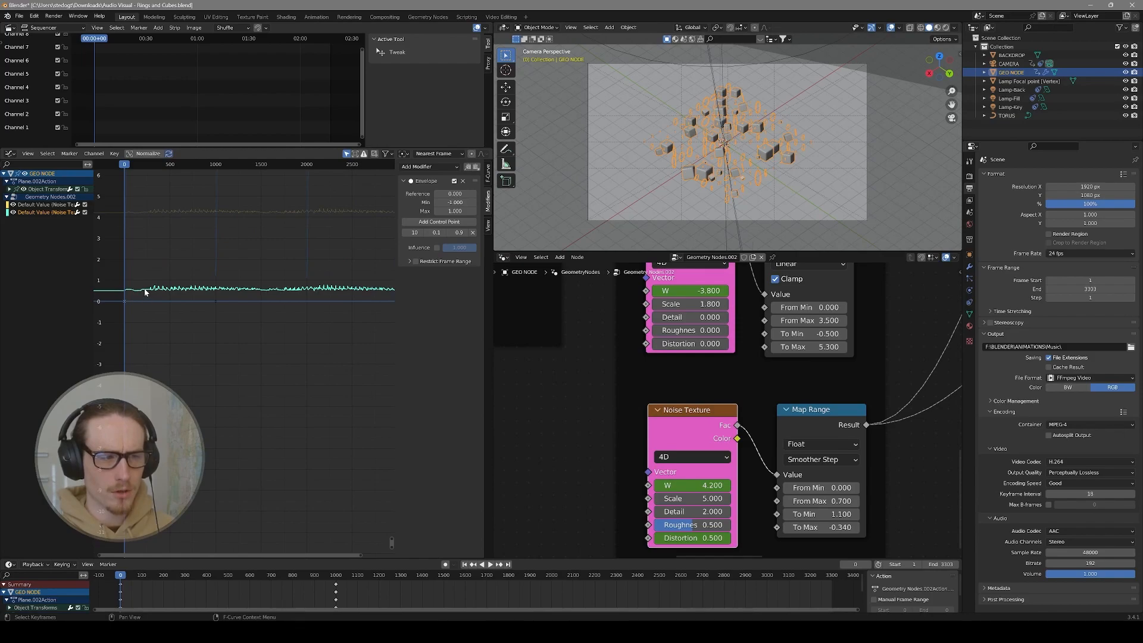
scroll(144, 288, up, 9)
scroll(149, 233, down, 2)
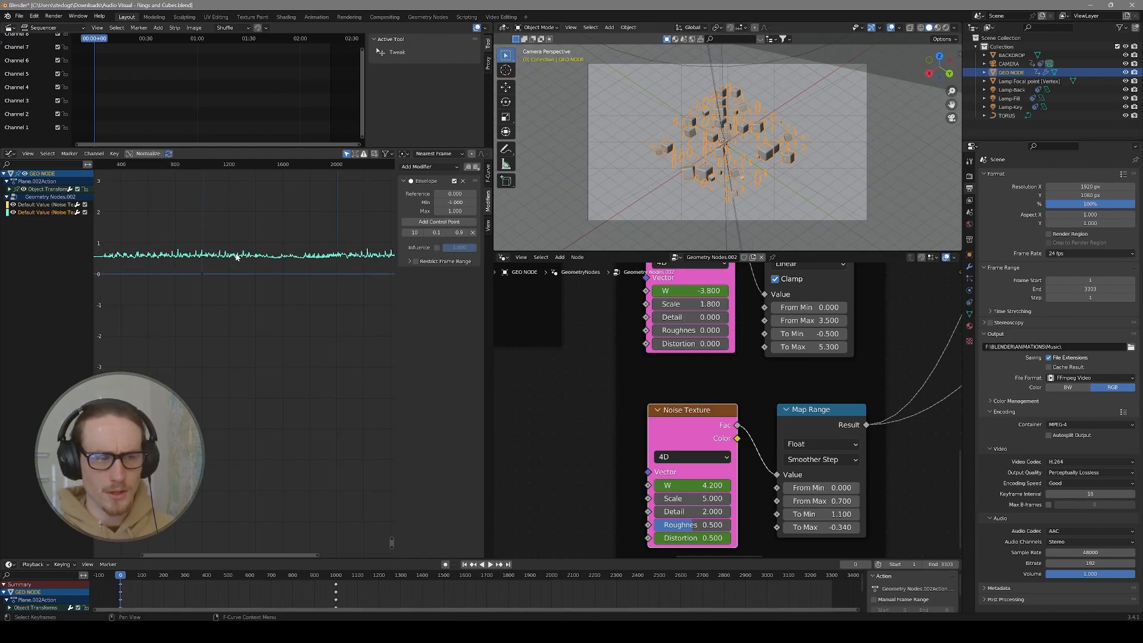
key(Home)
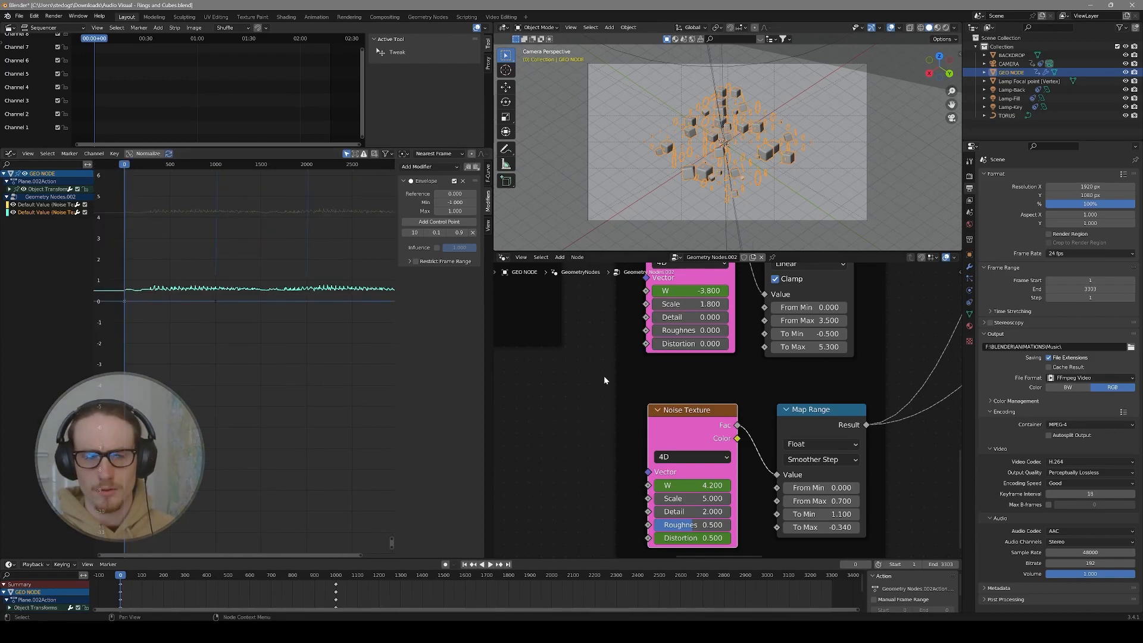
scroll(631, 393, down, 1)
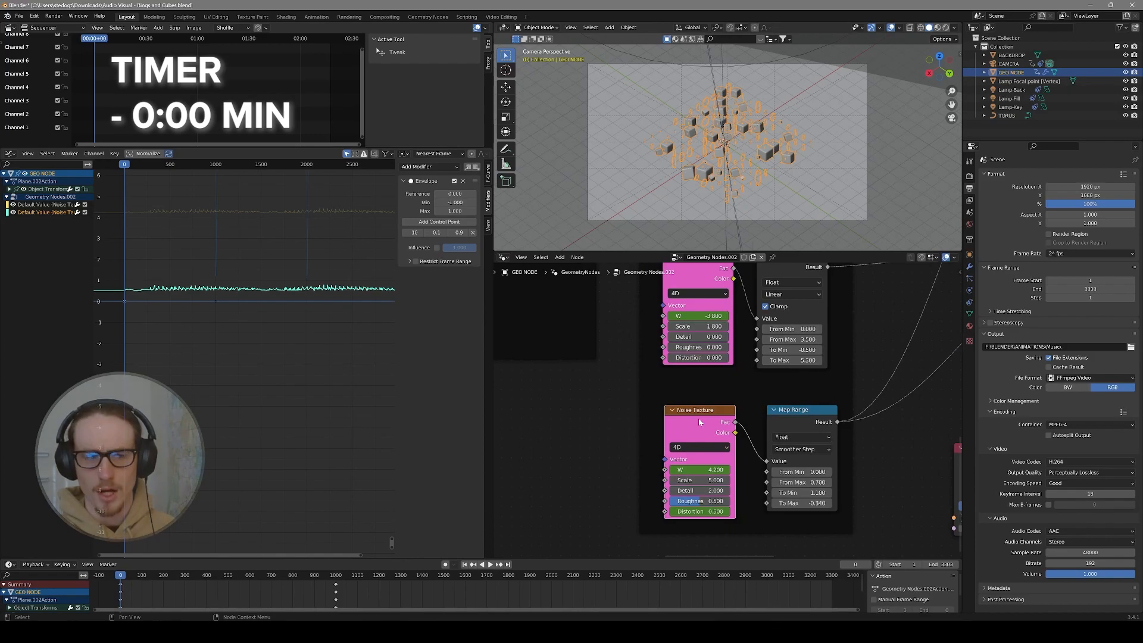
- Select the second Default Value channel of the bottom Noise Texture as the curve for sound baking
click(115, 156)
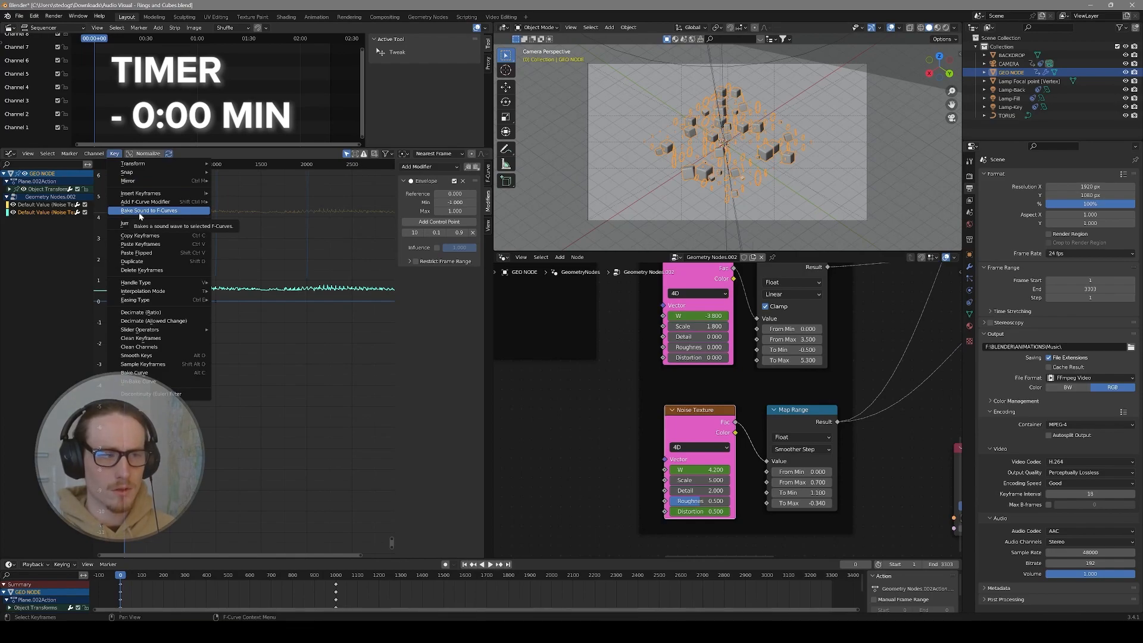
click(47, 204)
click(45, 213)
click(47, 205)
click(46, 213)
- Bake BAER - Kawaii.mp3 to the selected F-curve with a highest frequency of 500 and an attack time of 0.002
click(114, 153)
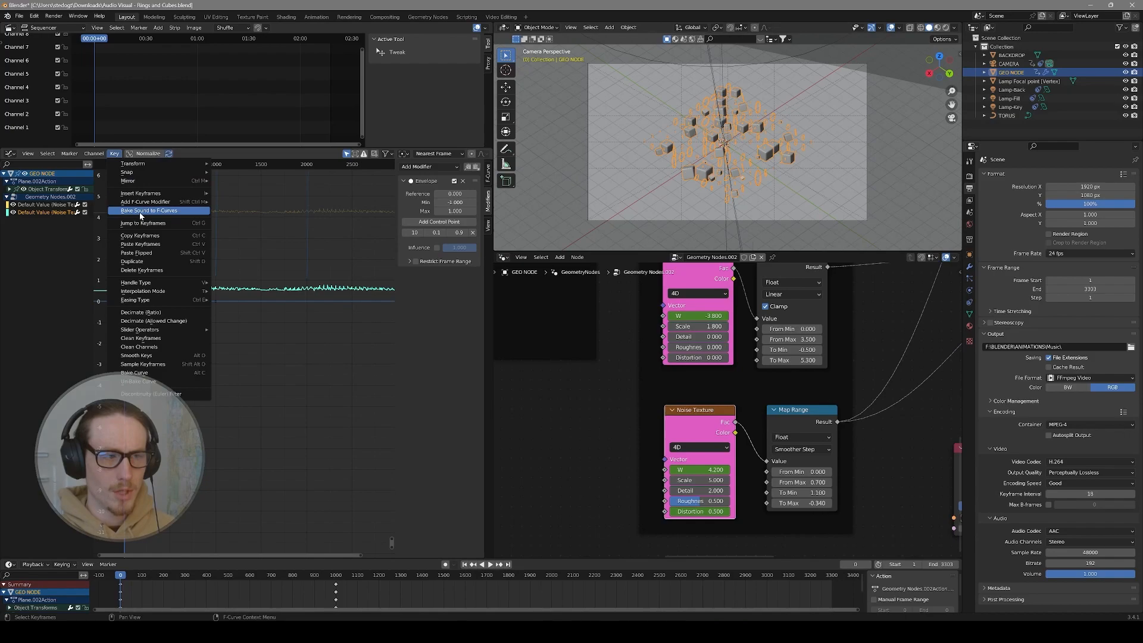
click(141, 211)
click(448, 274)
drag(753, 232, 468, 233)
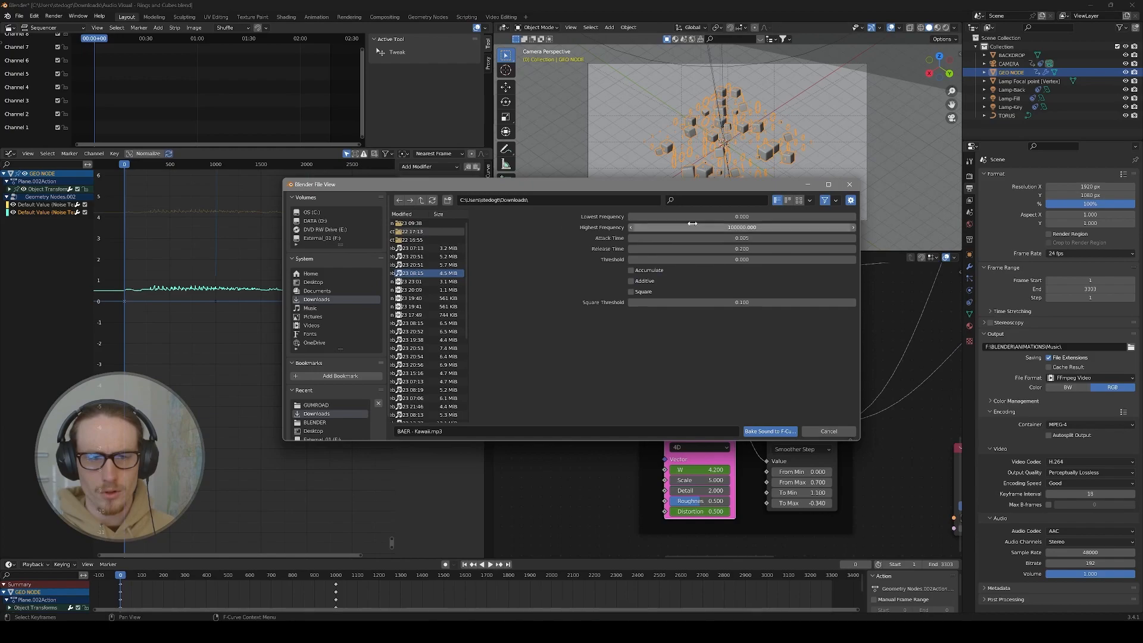
click(744, 227)
text(500)
key(Return)
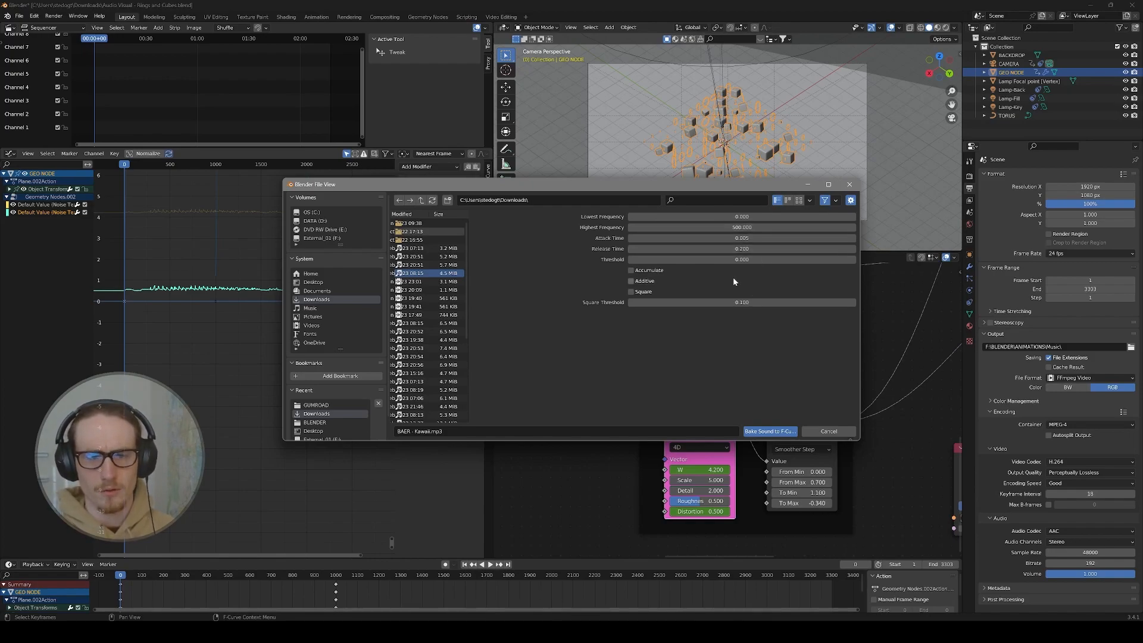
drag(747, 238, 753, 240)
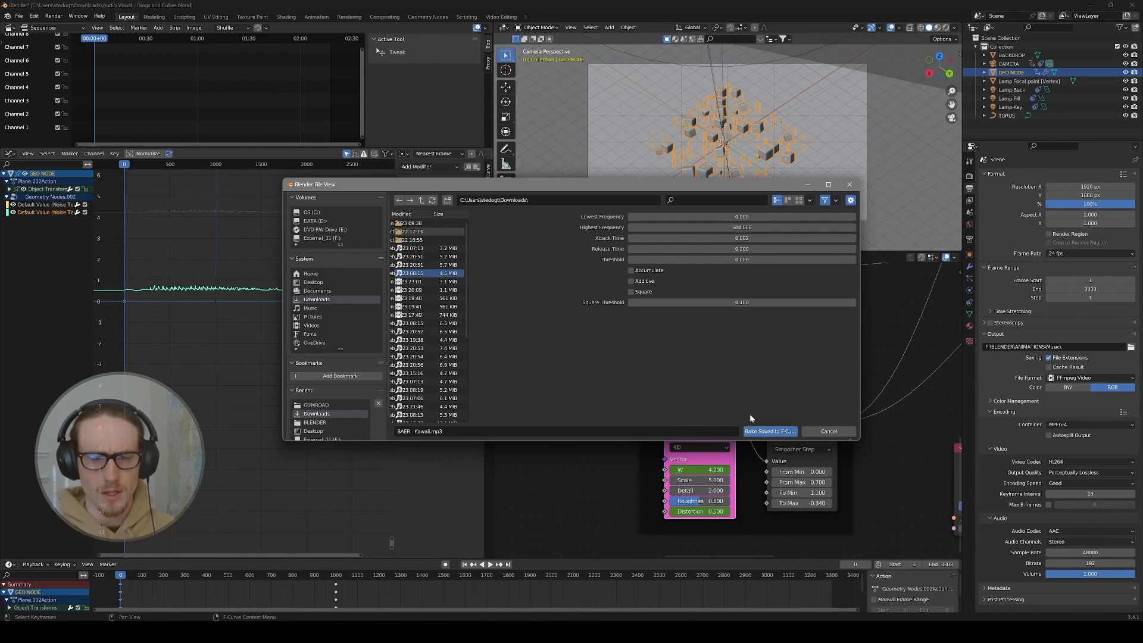
click(765, 432)
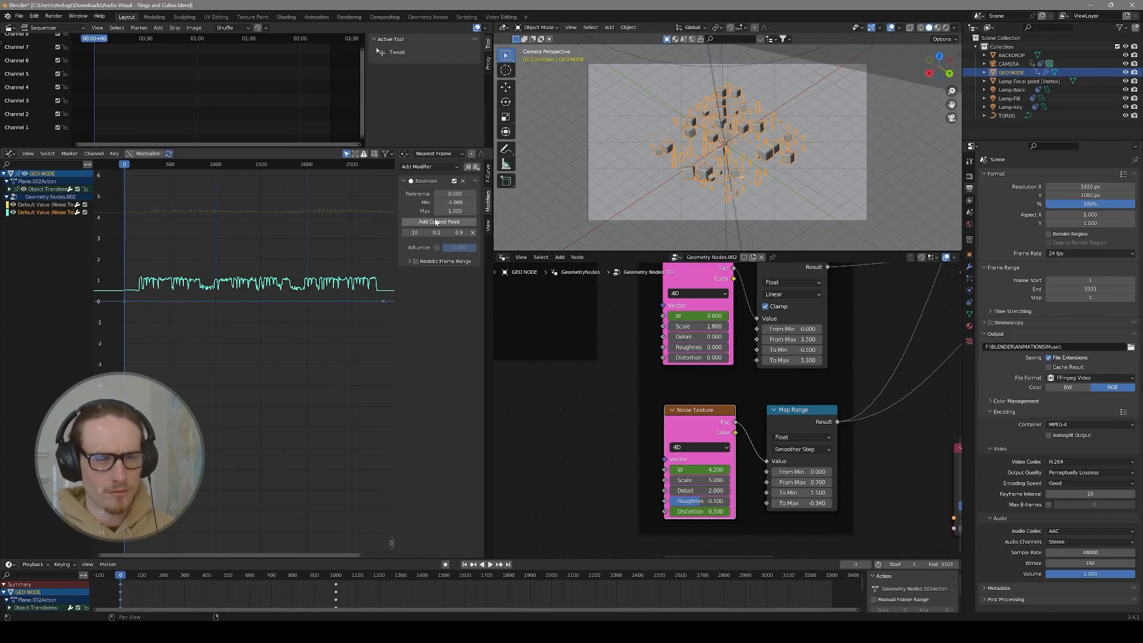
- Set the minimum value of the curve's Envelope modifier control point to -3.3
drag(436, 232, 472, 232)
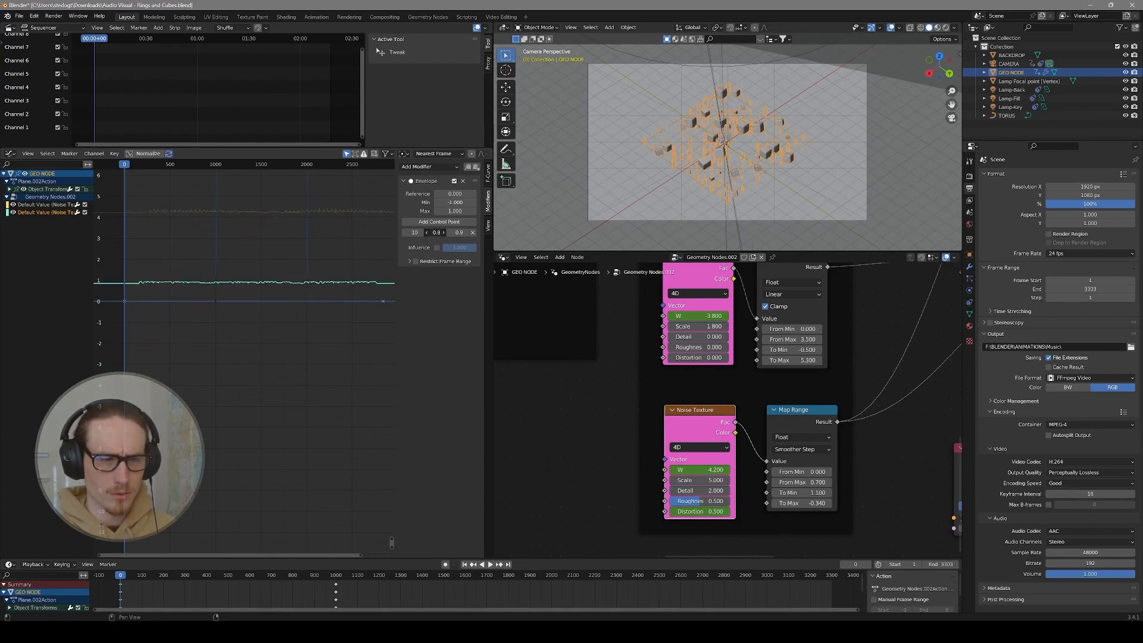
drag(471, 233, 452, 232)
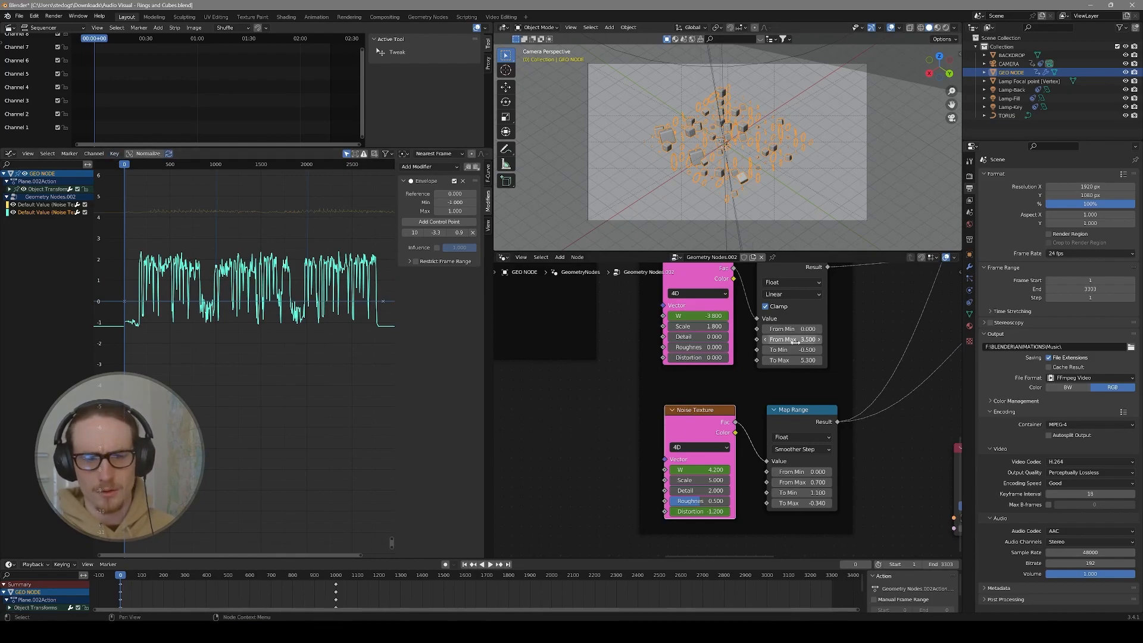
- Select the middle Noise Texture node and choose BAER - Kawaii.mp3 for baking sound to its F-curve
scroll(646, 467, down, 2)
click(698, 323)
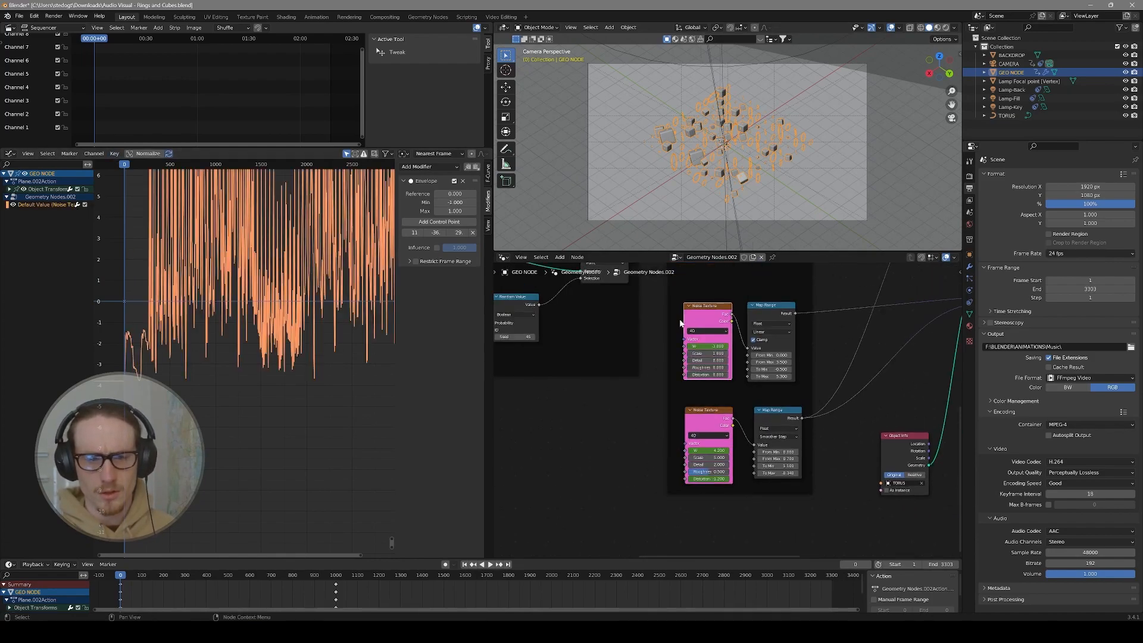
click(114, 153)
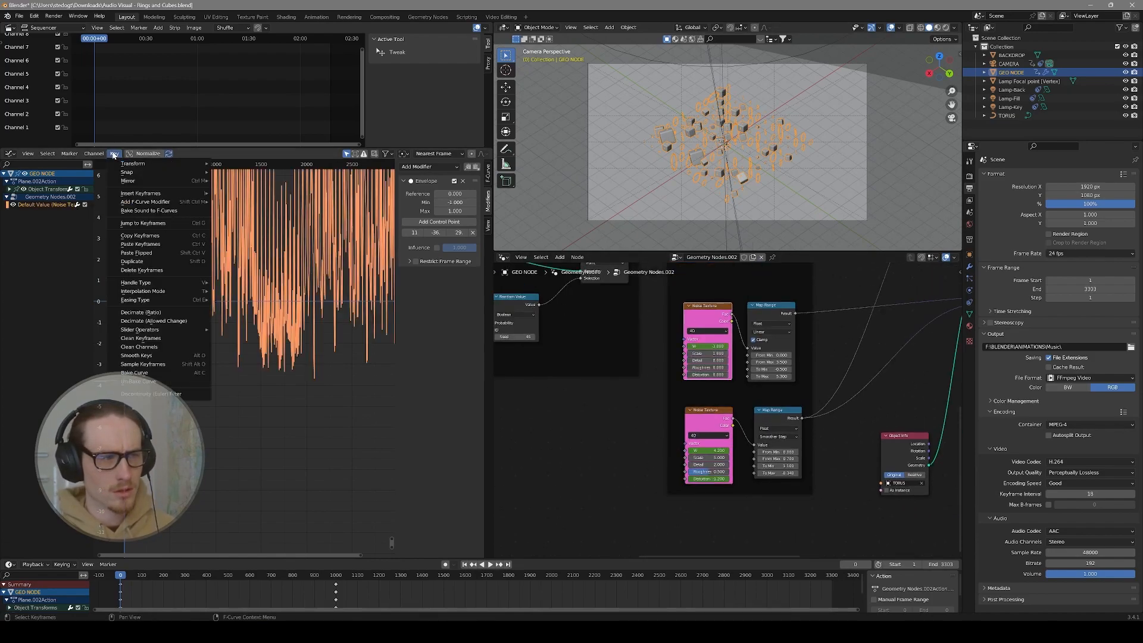
click(153, 211)
click(451, 273)
drag(752, 274, 513, 274)
- Bake the sound to the F-curve with a lowest frequency of 500 and a highest frequency of 1000
click(754, 217)
text(5)
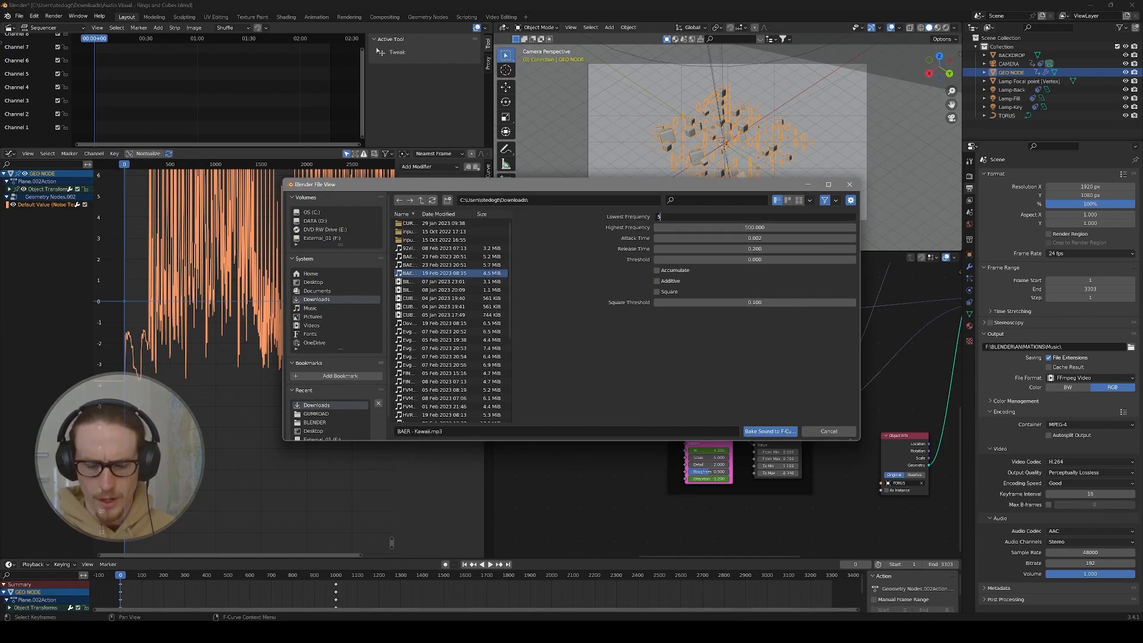
text(00)
key(Tab)
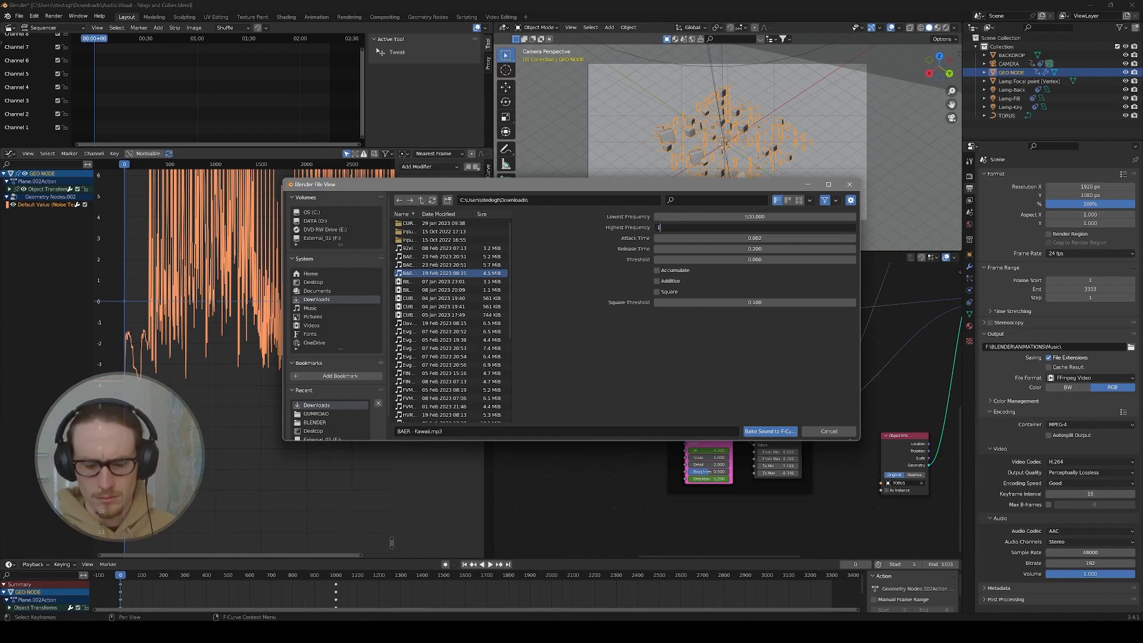
text(1000)
key(Return)
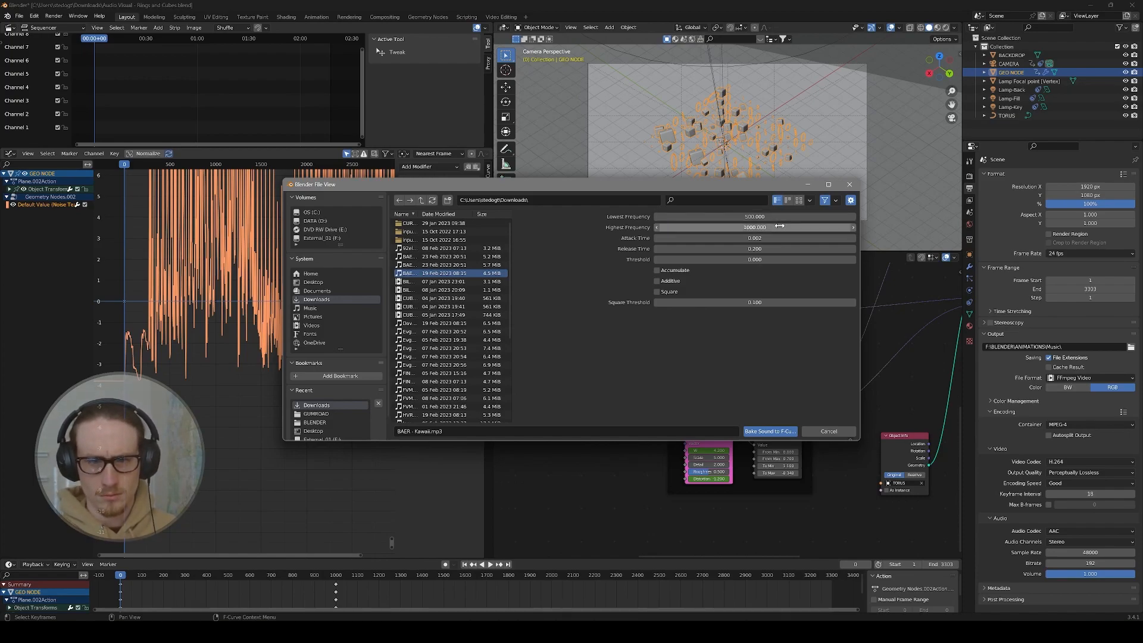
click(767, 431)
- Adjust the maximum value of the Envelope control point on the middle Noise Texture's curve
key(Home)
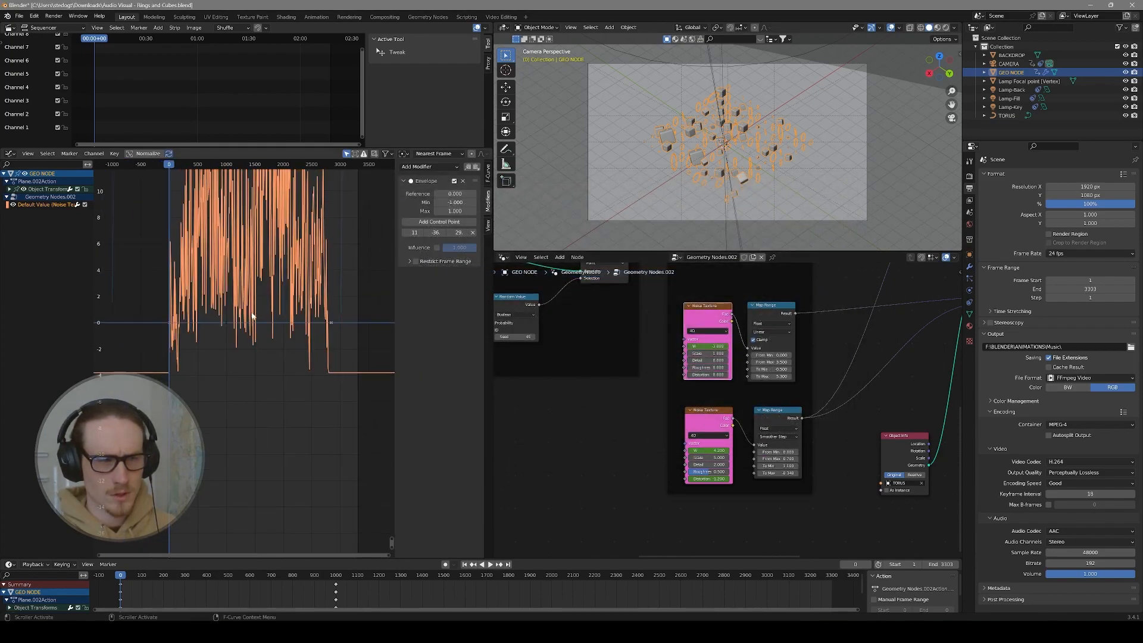
scroll(243, 255, down, 3)
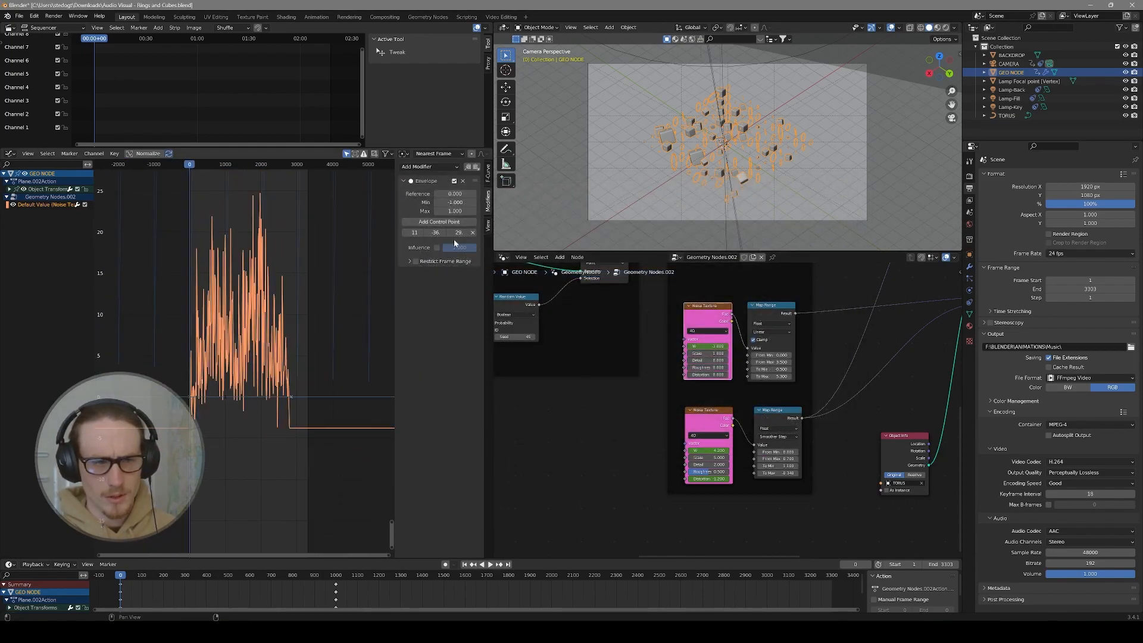
mouse_move(457, 232)
mouse_down()
mouse_move(428, 232)
mouse_move(462, 233)
mouse_up()
- Bake BAER - Kawaii.mp3 to the F-curve of the INSTANCE TRANSFORM frame's upper Noise Texture, with frequencies from 1000 to 2000
middle_drag(662, 268, 650, 443)
click(676, 336)
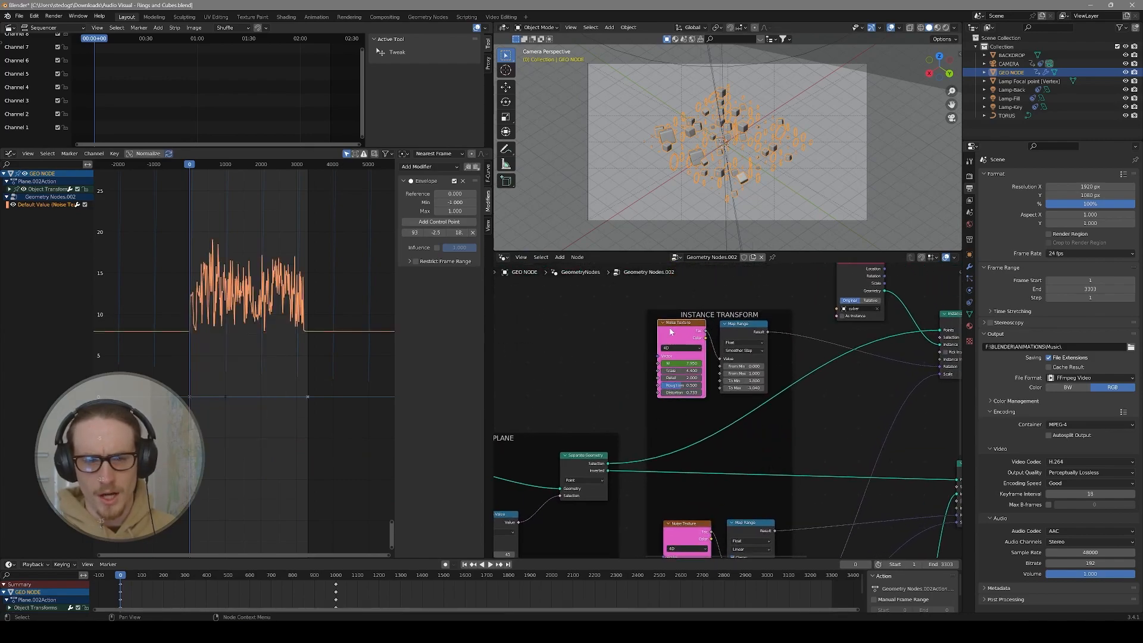
click(114, 154)
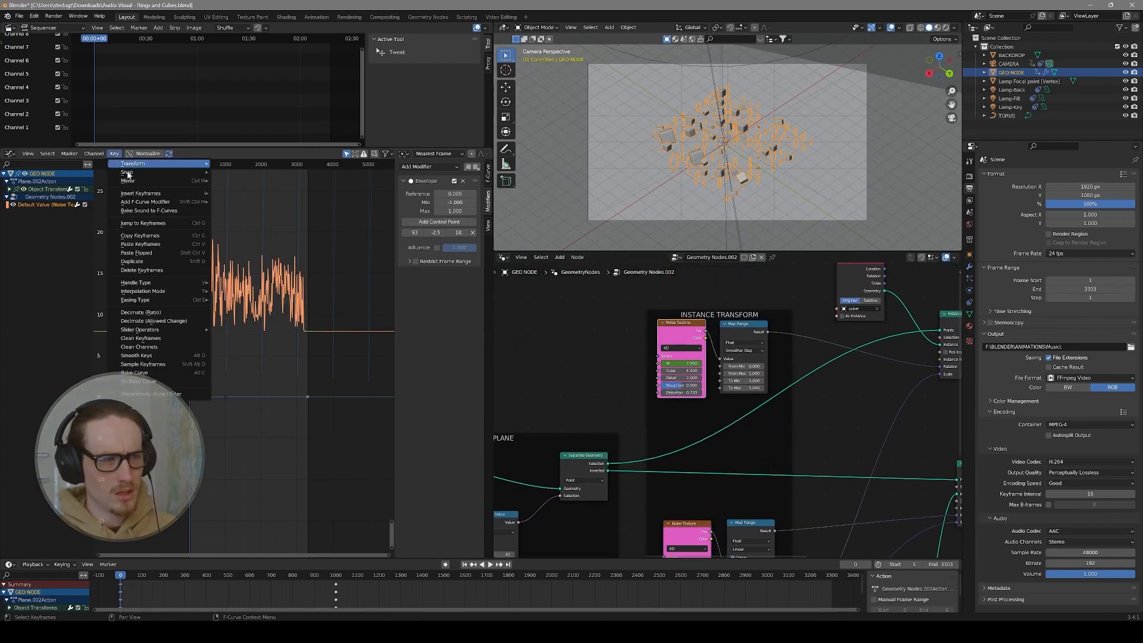
click(148, 211)
click(425, 272)
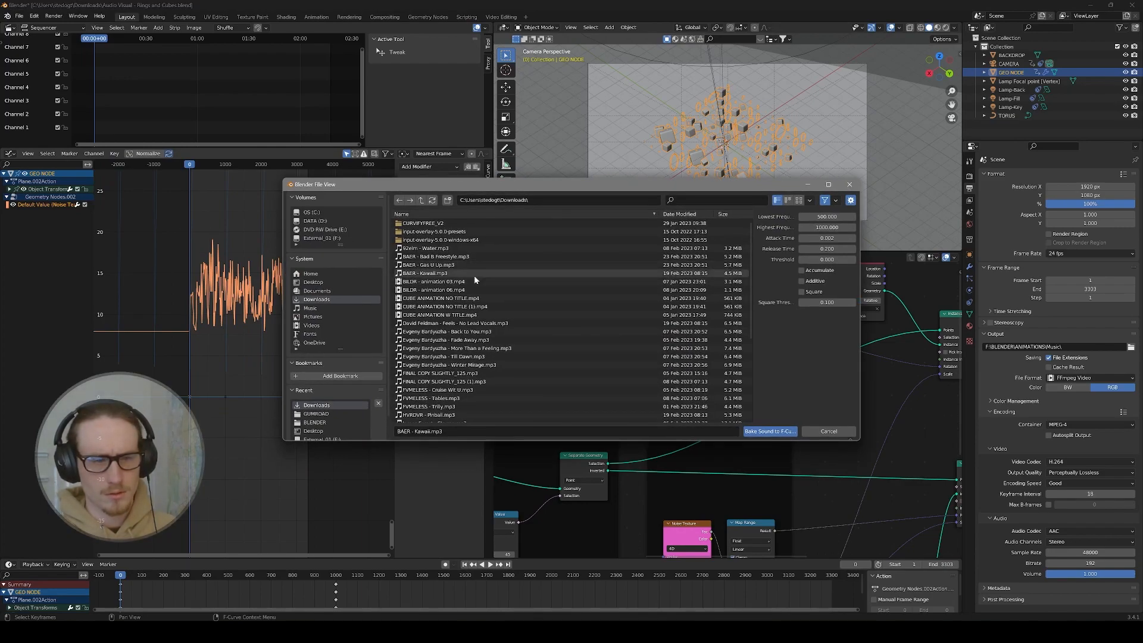
click(827, 217)
text(1)
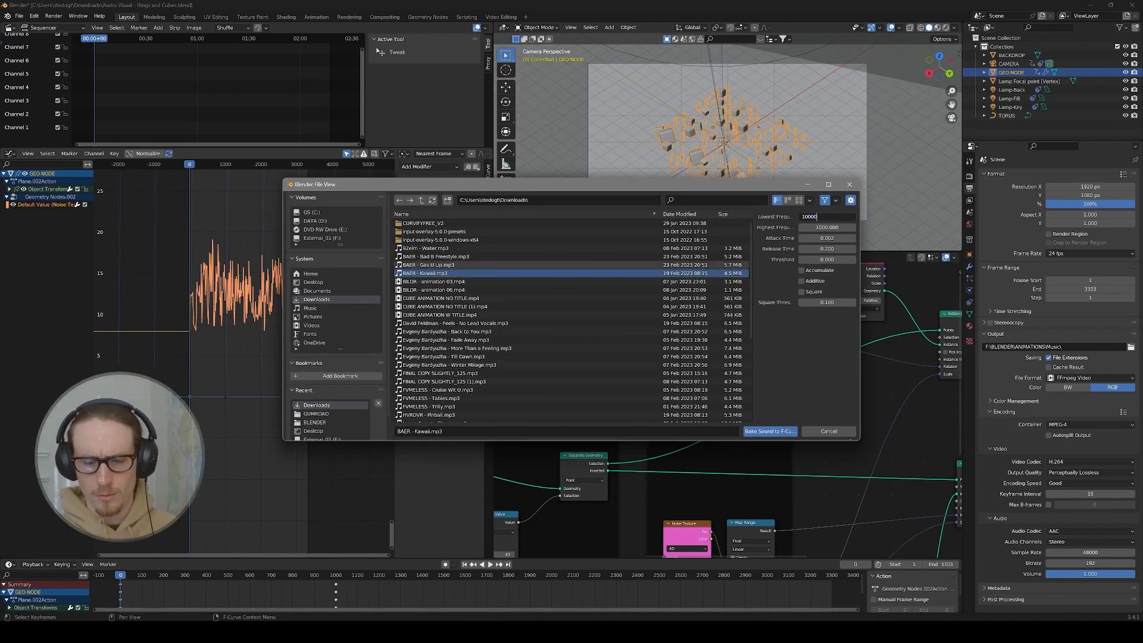
key(Tab)
text(20000)
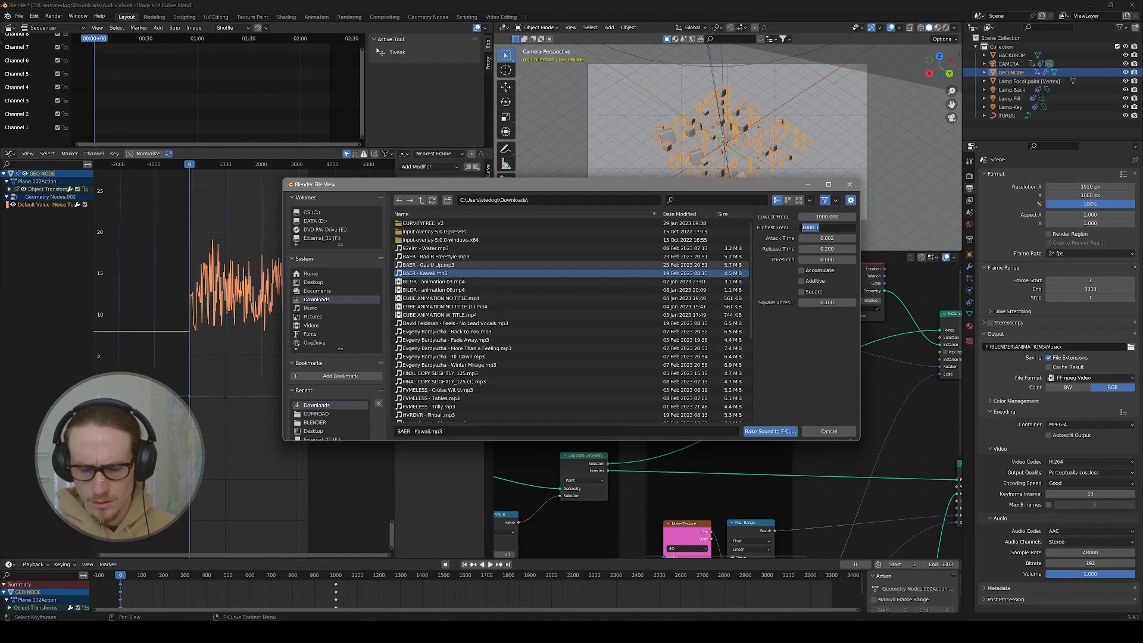
click(770, 431)
key(ctrl+z)
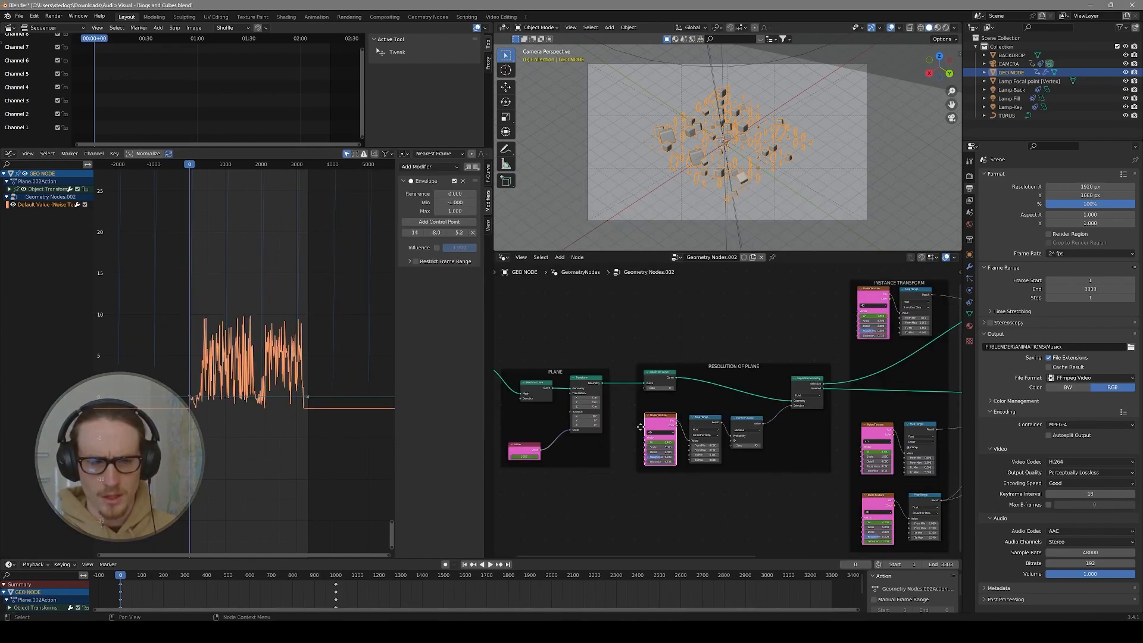
- Bake BAER - Kawaii.mp3 to the F-curve of the RESOLUTION OF PLANE Noise Texture, with frequencies from 2000 to 4000
click(114, 153)
click(138, 212)
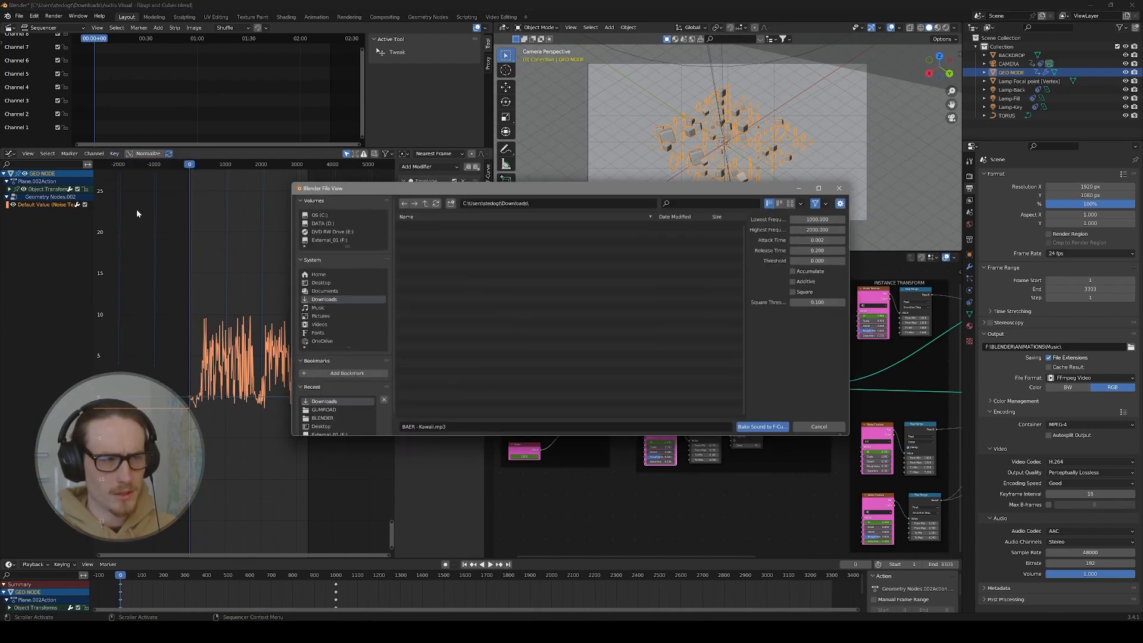
text(200)
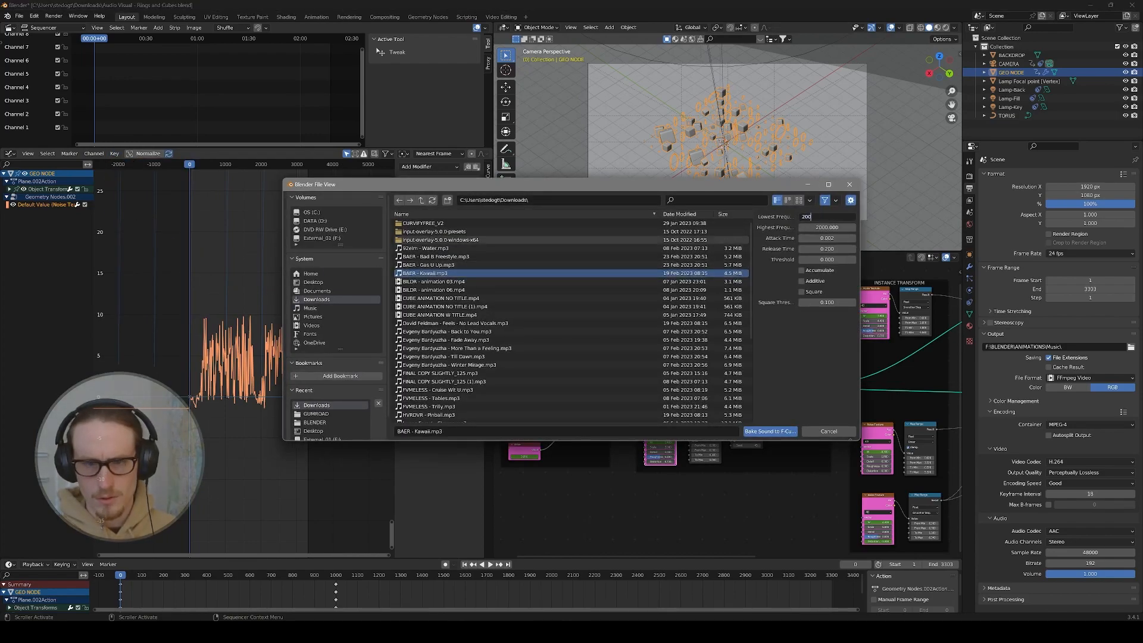
key(Tab)
text(400)
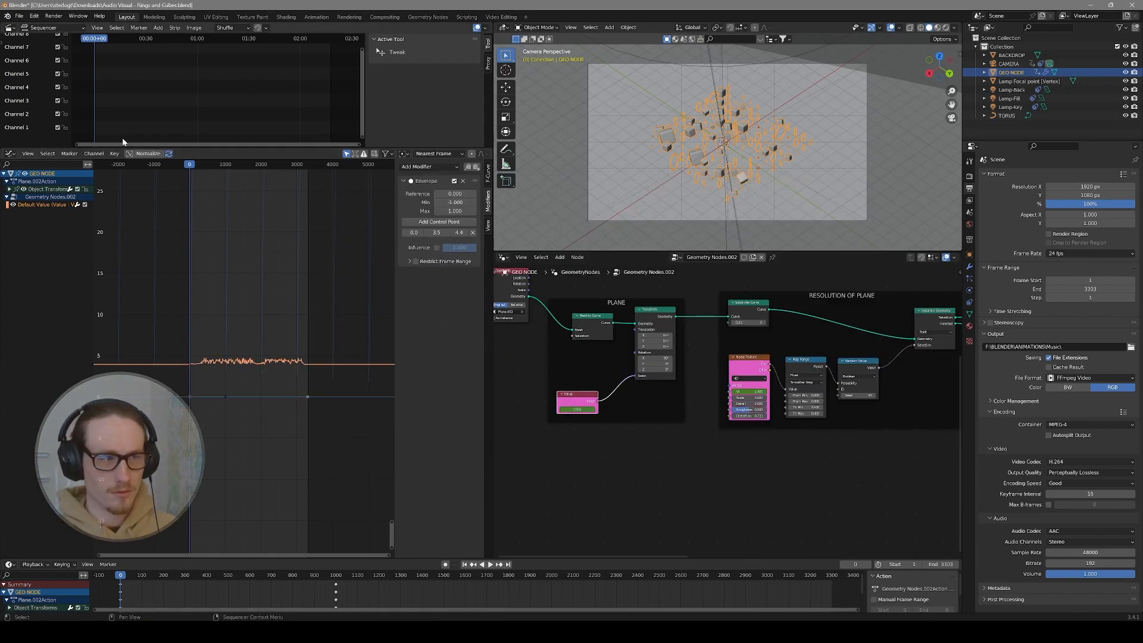
- Bake BAER - Kawaii.mp3 to the PLANE frame's Value node curve, entering a new lowest frequency and a highest frequency of 8000
click(114, 154)
click(149, 211)
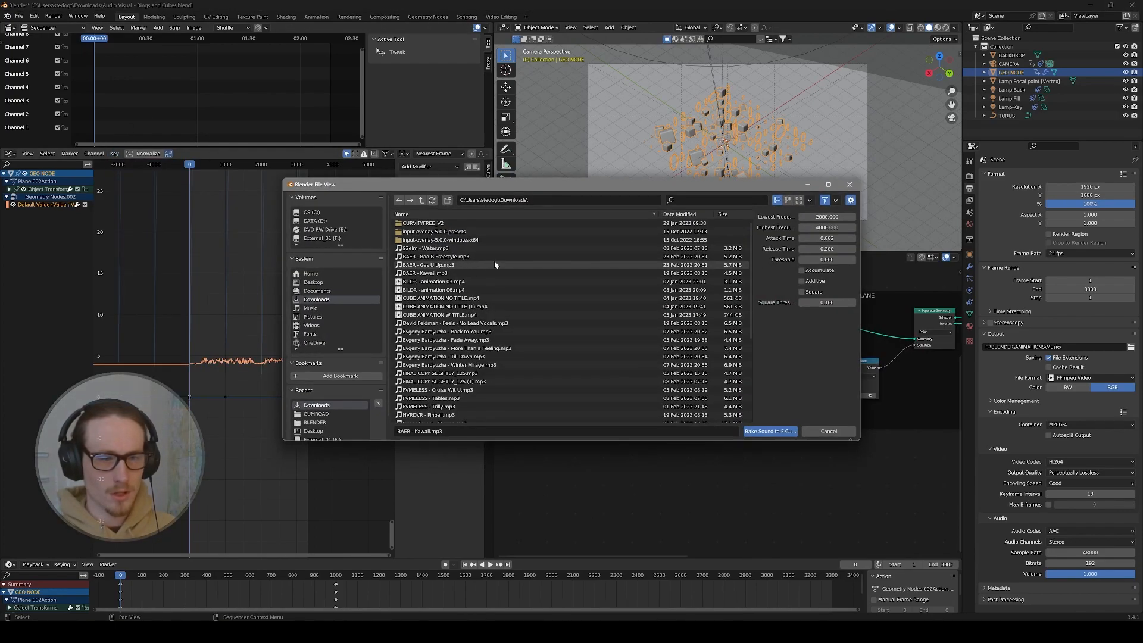
click(826, 218)
text(40)
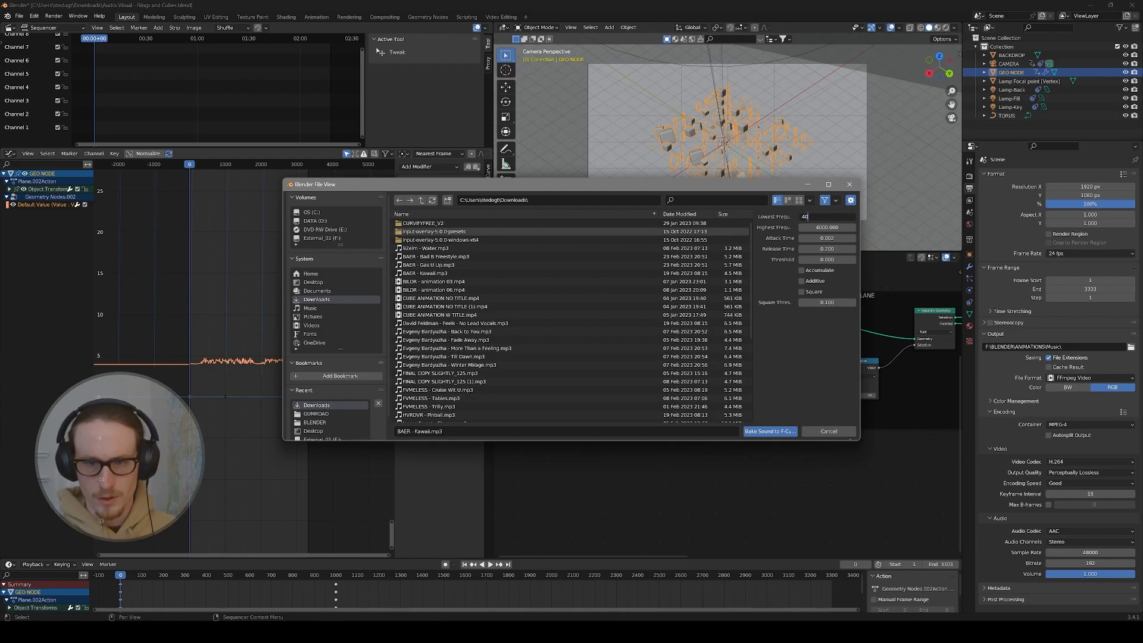
click(827, 227)
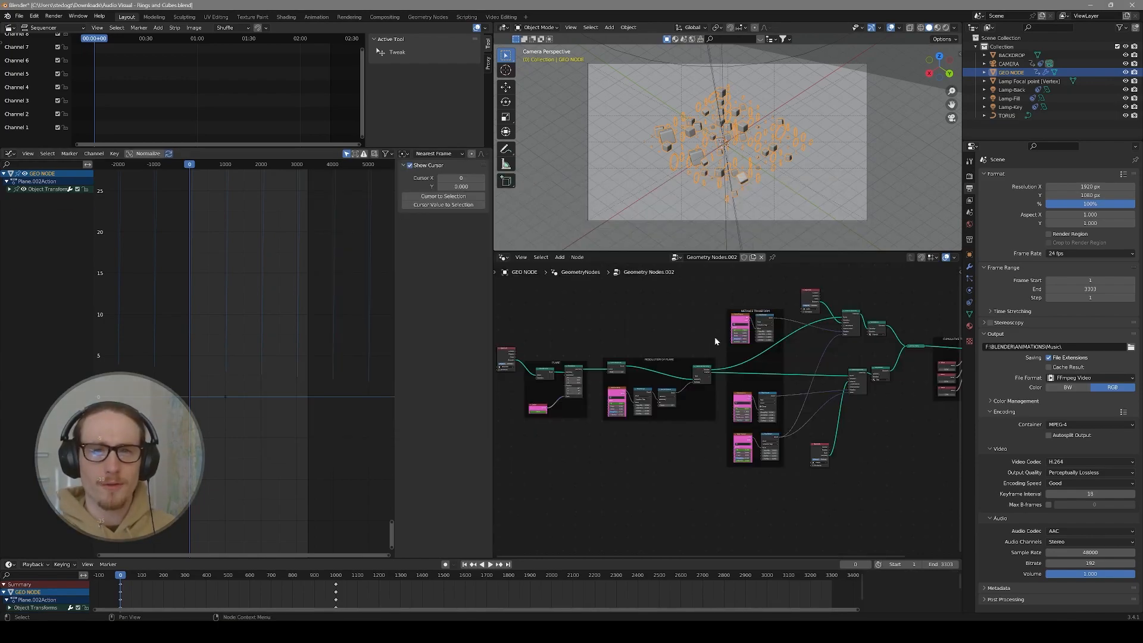
scroll(716, 334, up, 3)
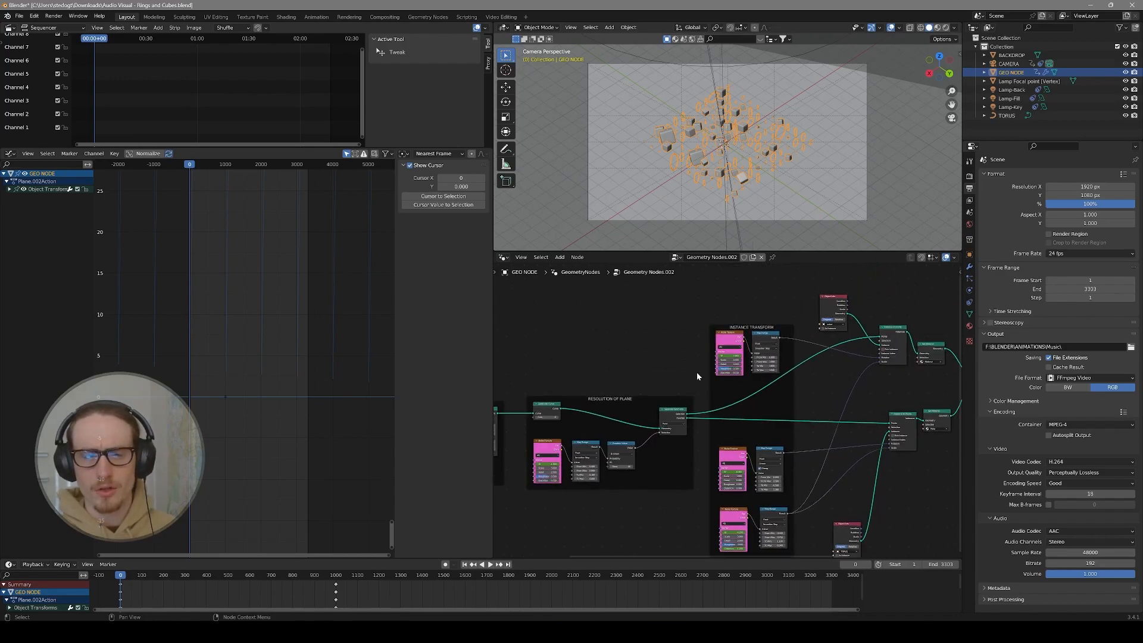
scroll(720, 387, up, 3)
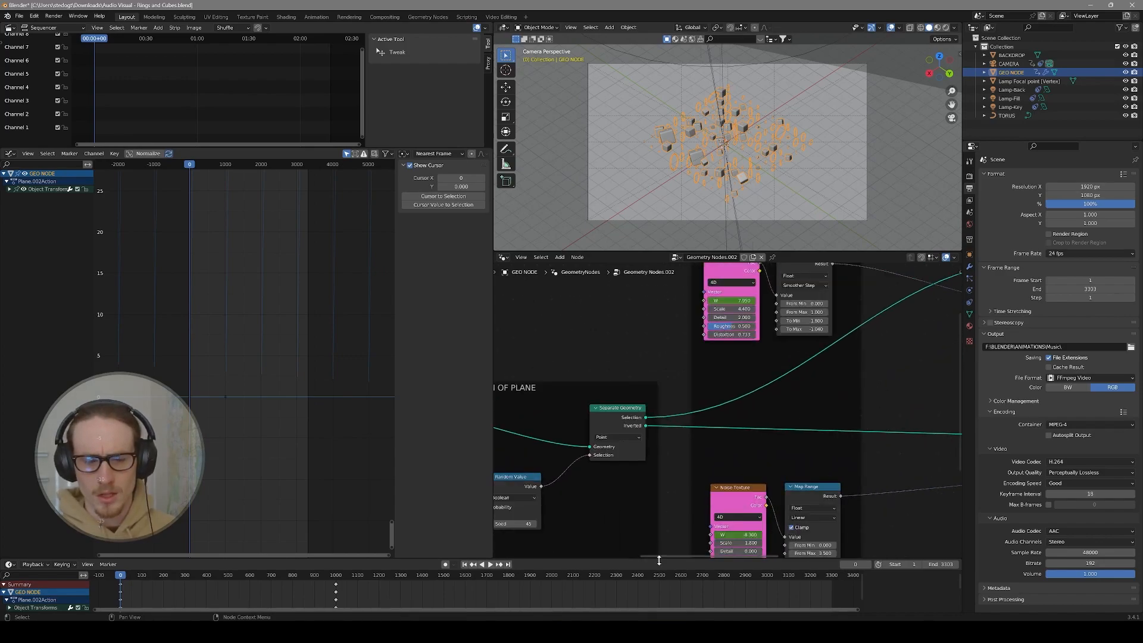
drag(126, 576, 166, 574)
key(Escape)
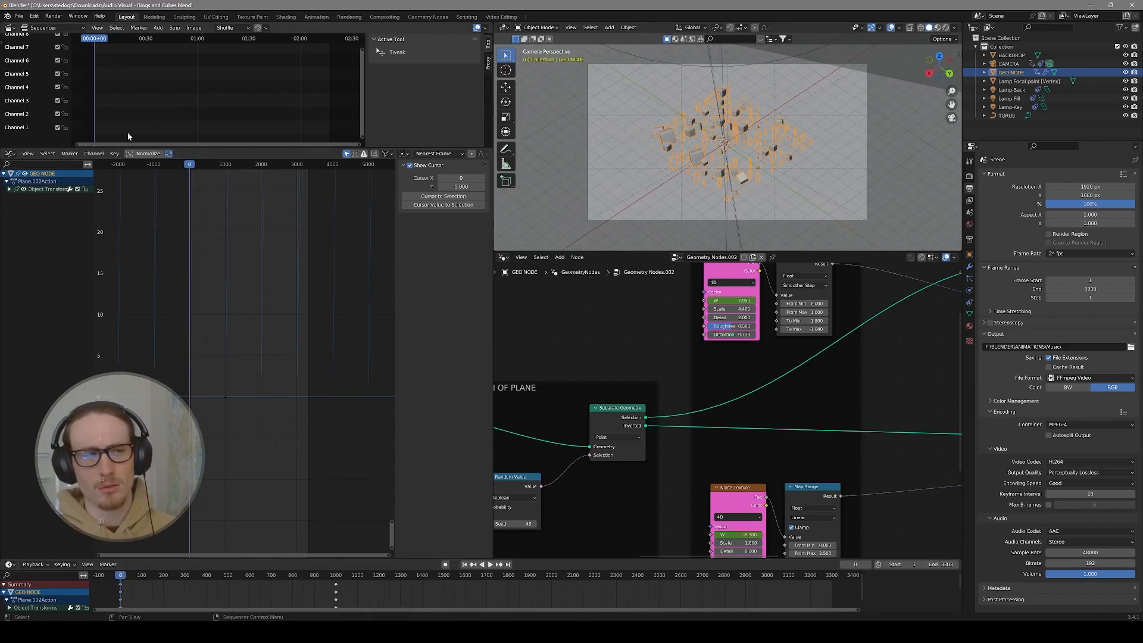
click(10, 27)
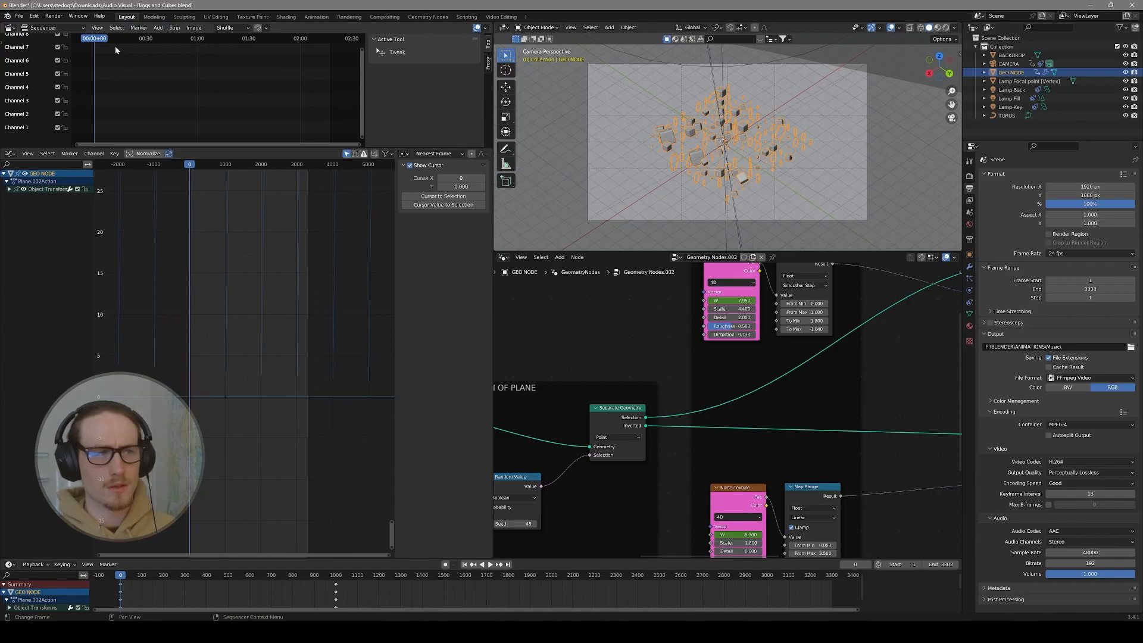
- Add BAER - Kawaii.mp3 to the video sequencer as a sound strip on channel 1, starting at frame 0
click(159, 28)
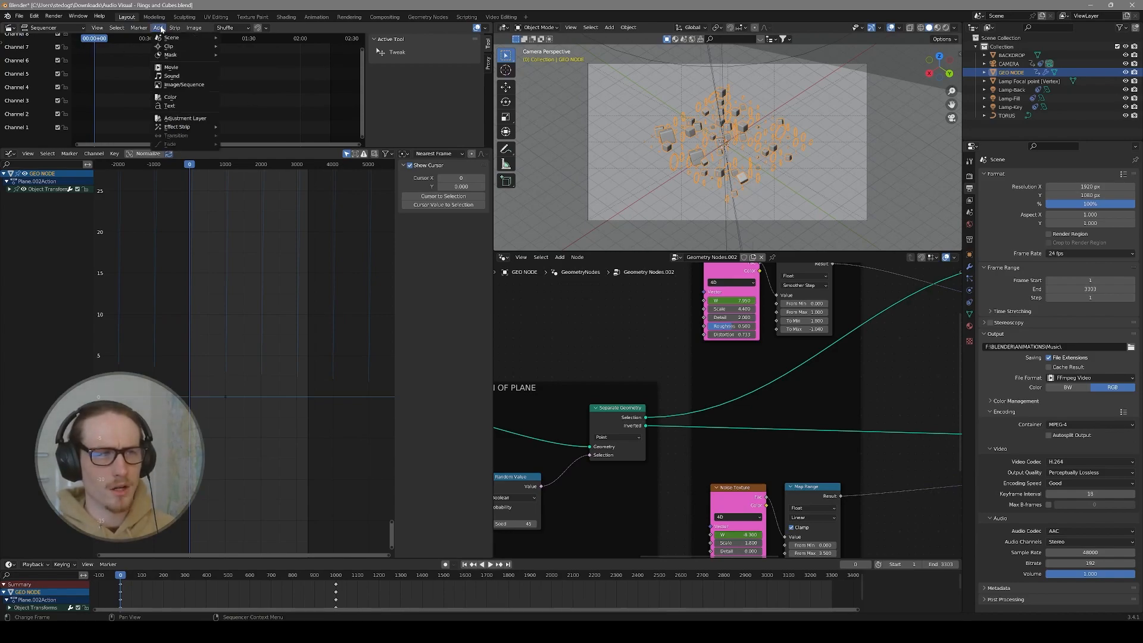
click(181, 85)
click(437, 273)
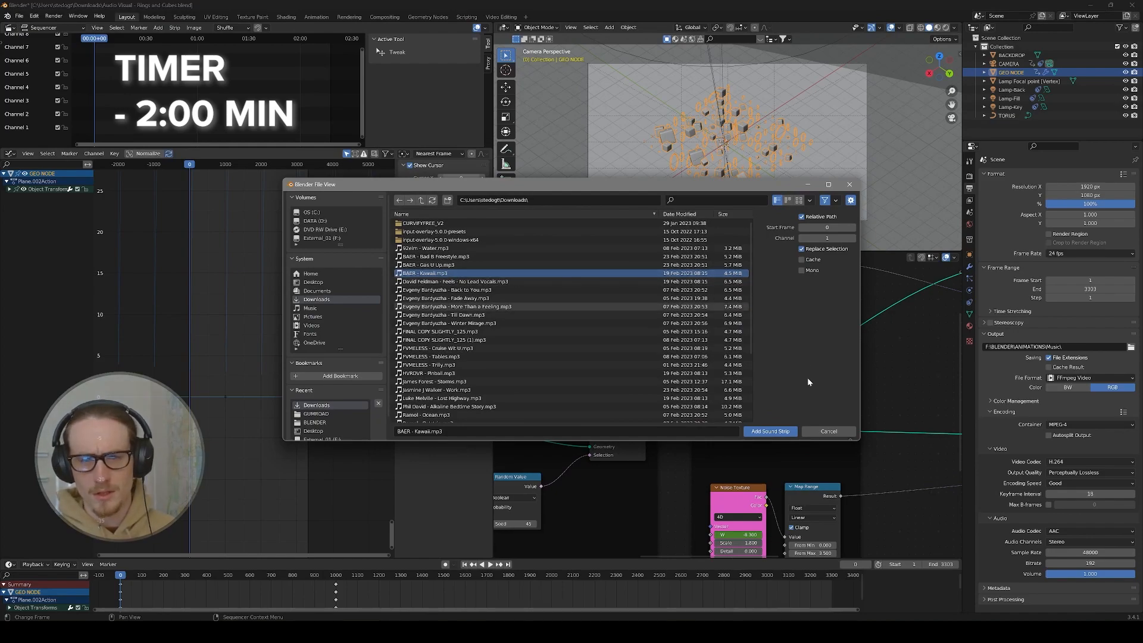
click(770, 431)
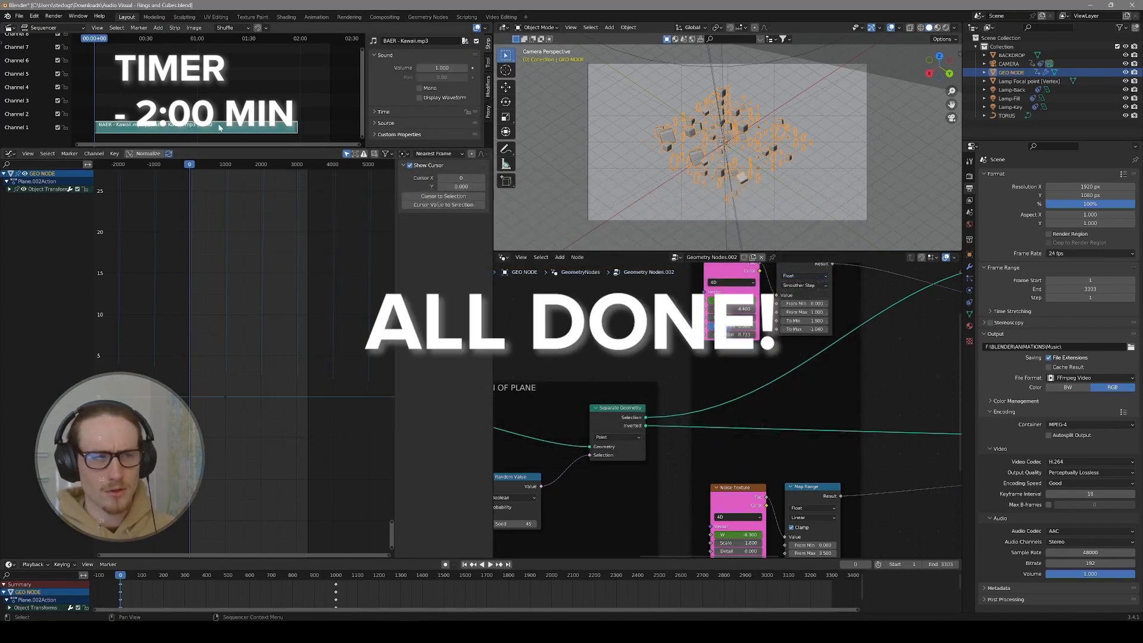
- Set the scene's end frame to 2840 to match the end of the sound strip
scroll(221, 128, up, 14)
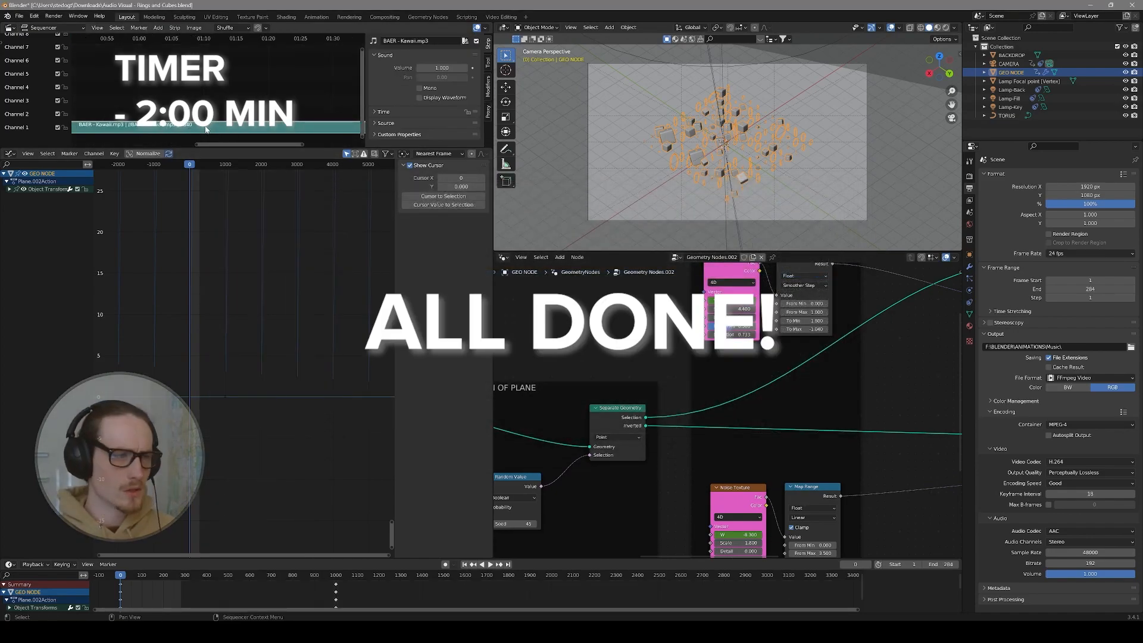
scroll(221, 128, up, 6)
scroll(210, 125, down, 10)
click(940, 565)
text(2)
key(Return)
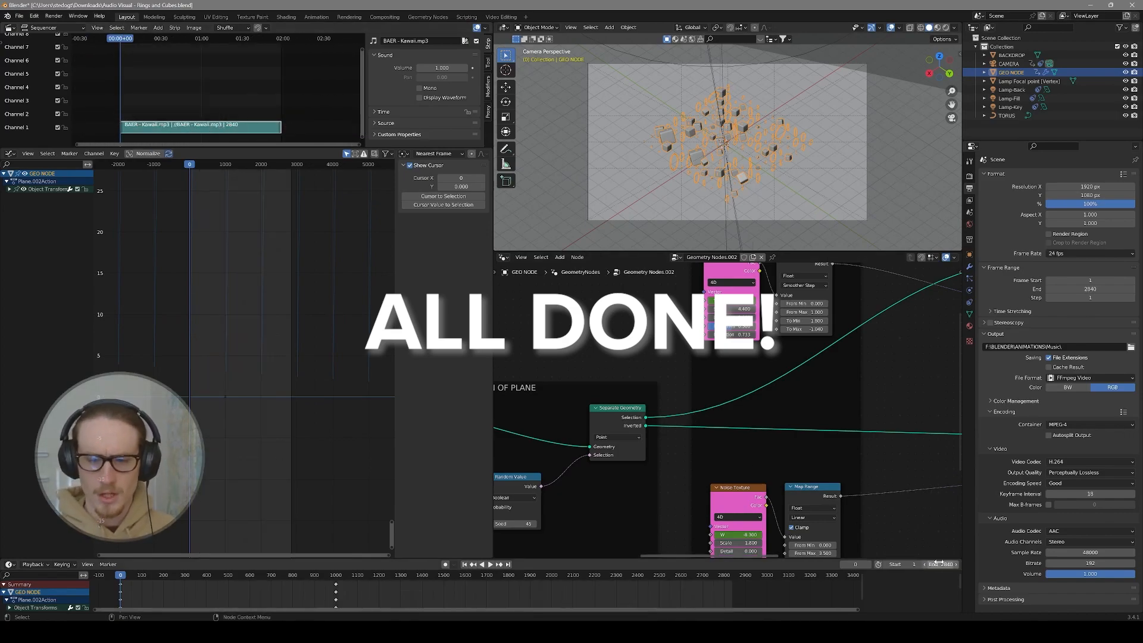
- Play the animation from the start to check how the rings and cubes move with the music
scroll(613, 589, down, 2)
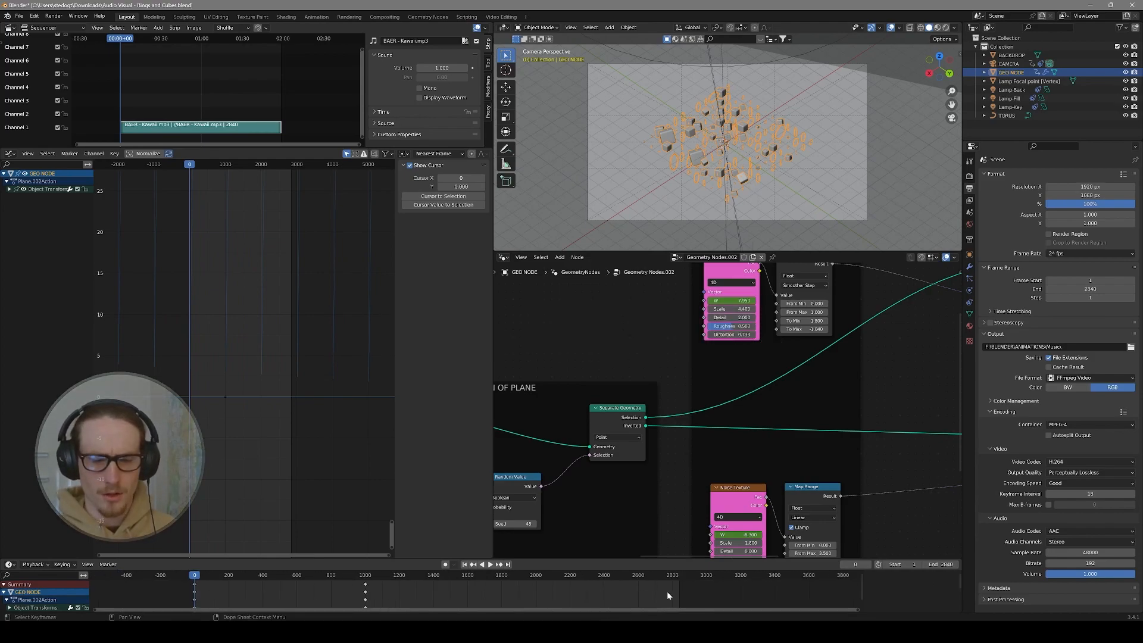
drag(212, 573, 635, 581)
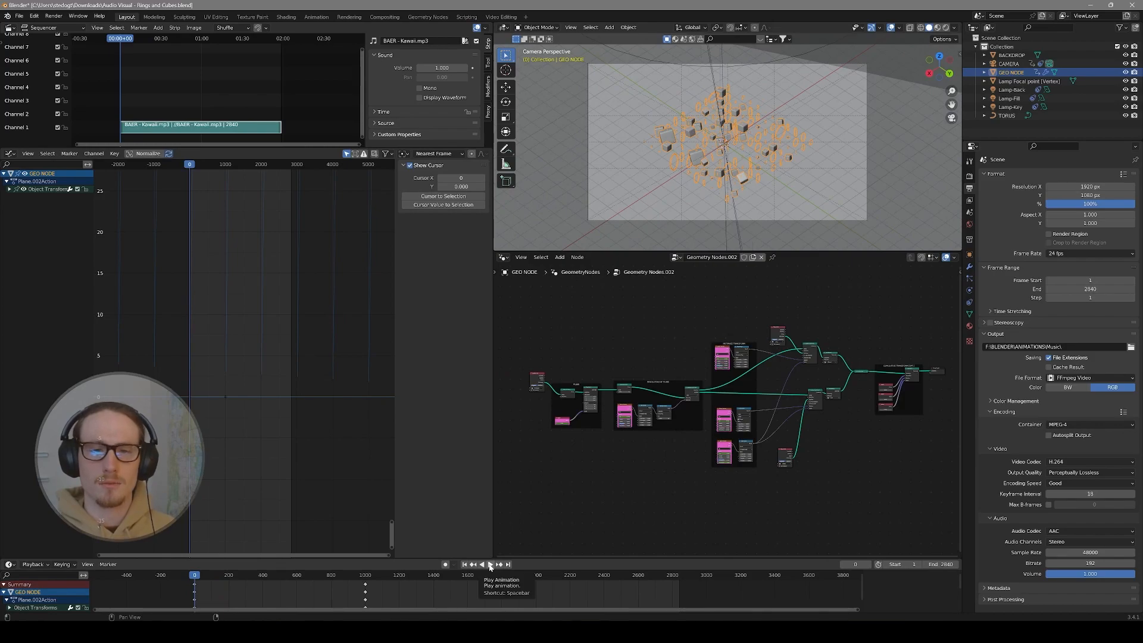
click(491, 564)
scroll(737, 103, up, 3)
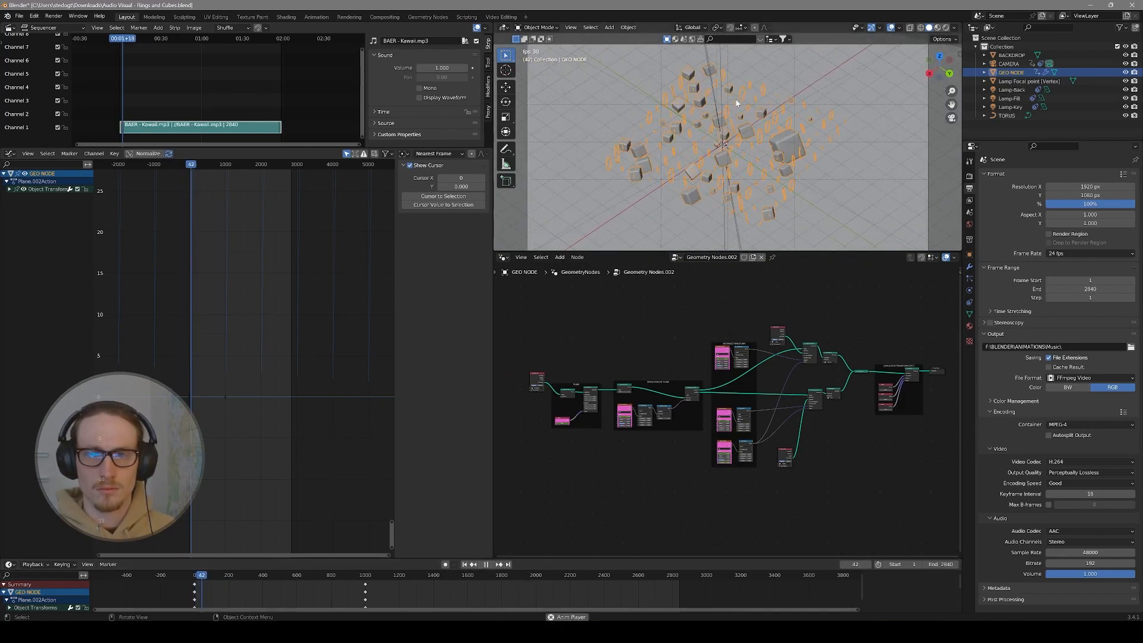
scroll(737, 103, down, 3)
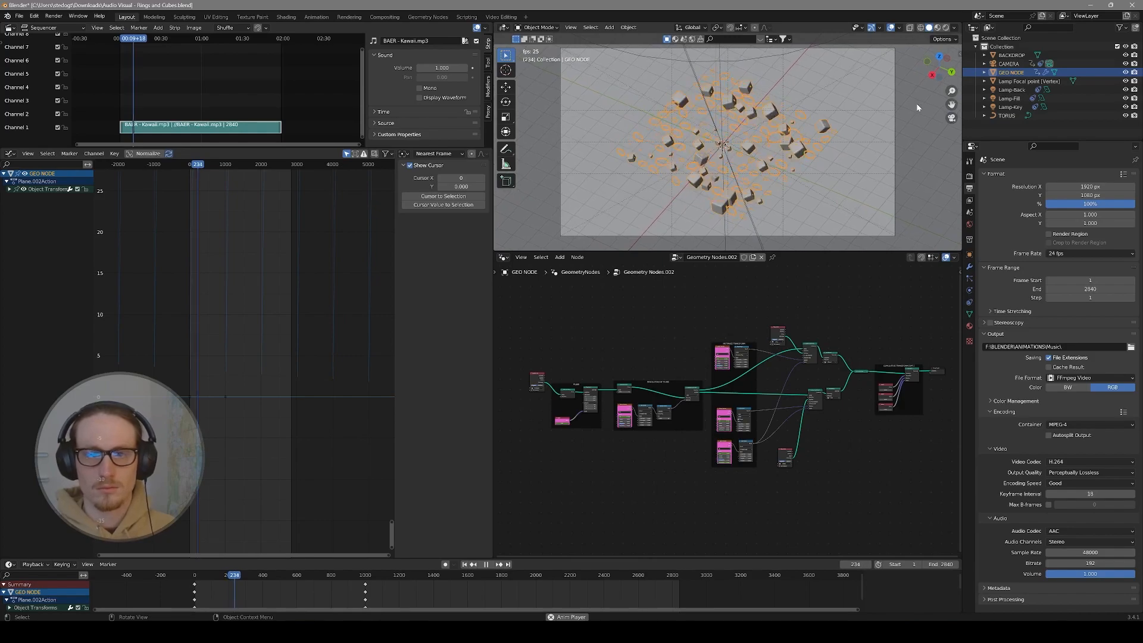
key(space)
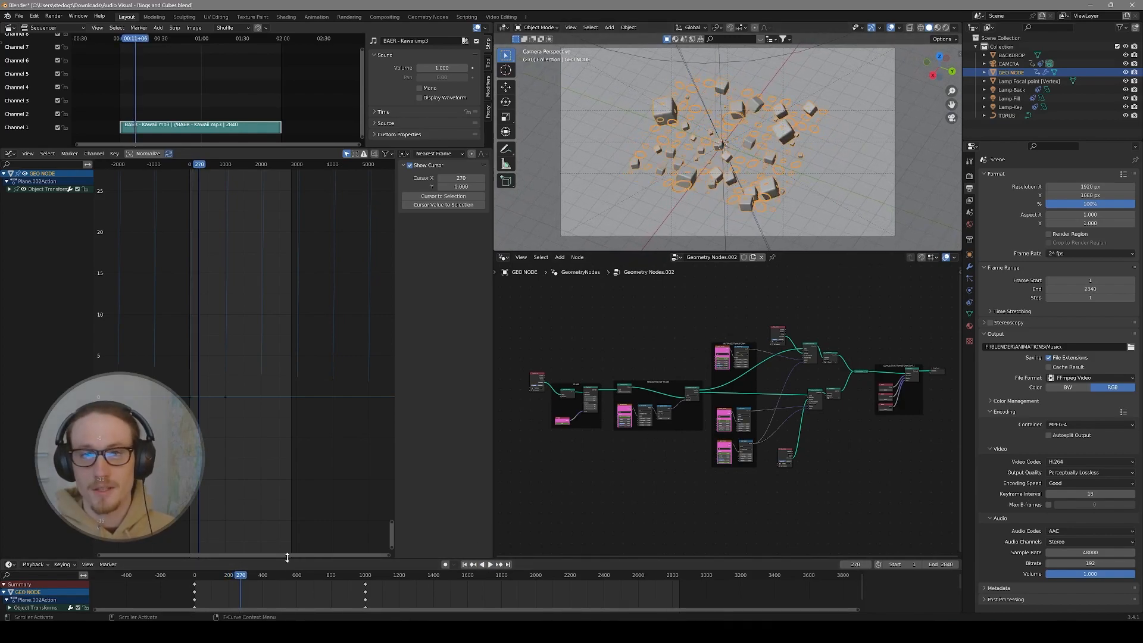
- Make the timeline area taller and select the camera to scrub through its keyframed movement
drag(287, 557, 287, 540)
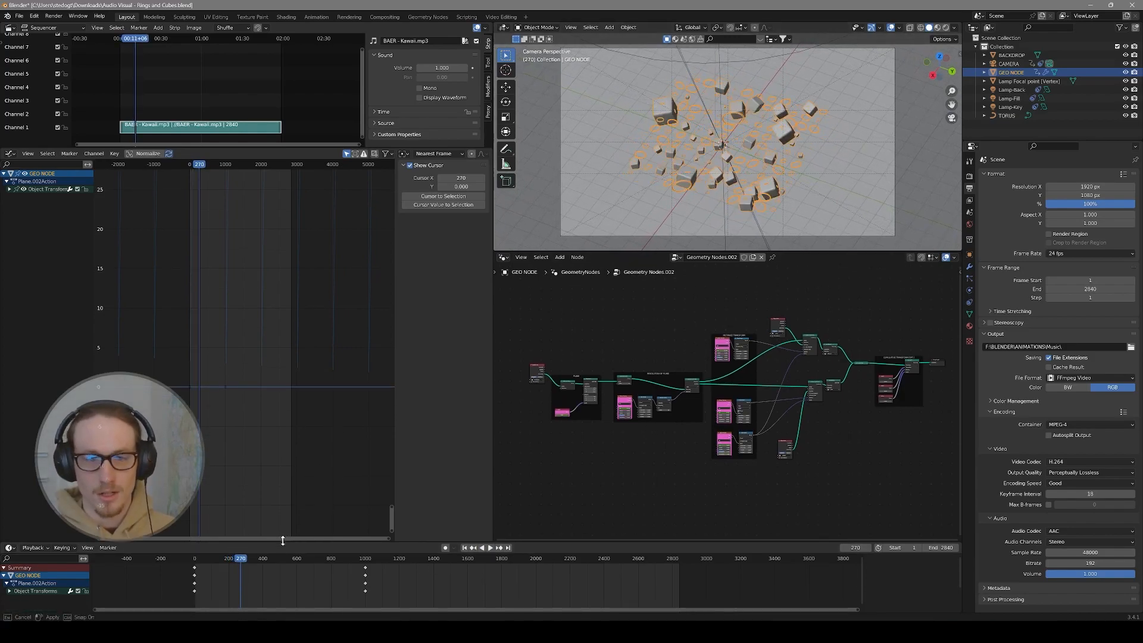
click(560, 147)
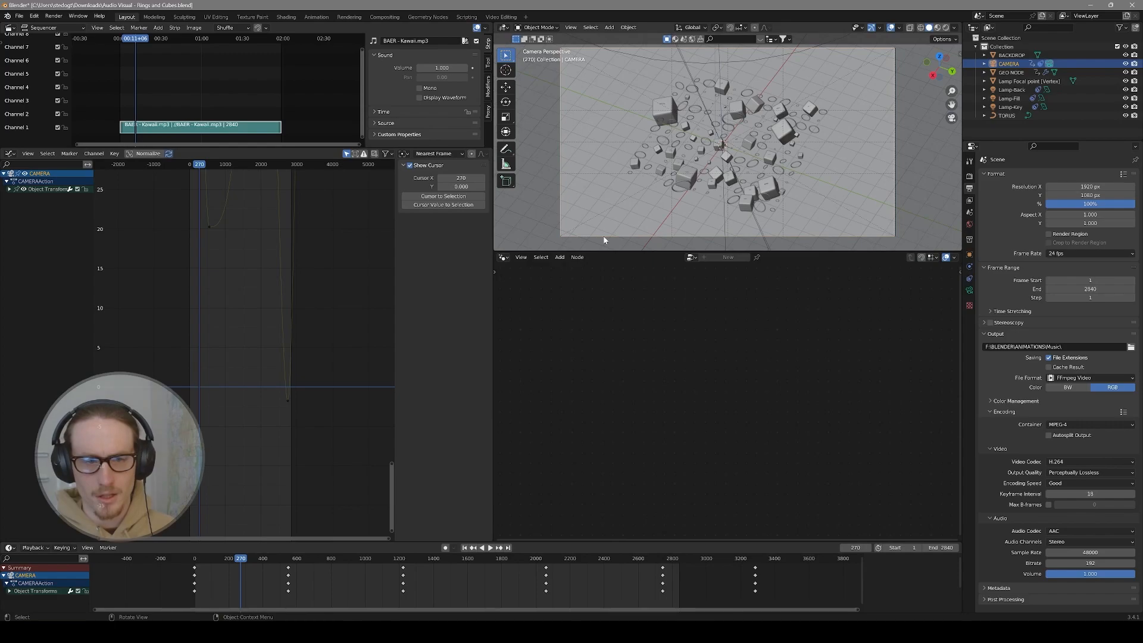
drag(240, 559, 420, 527)
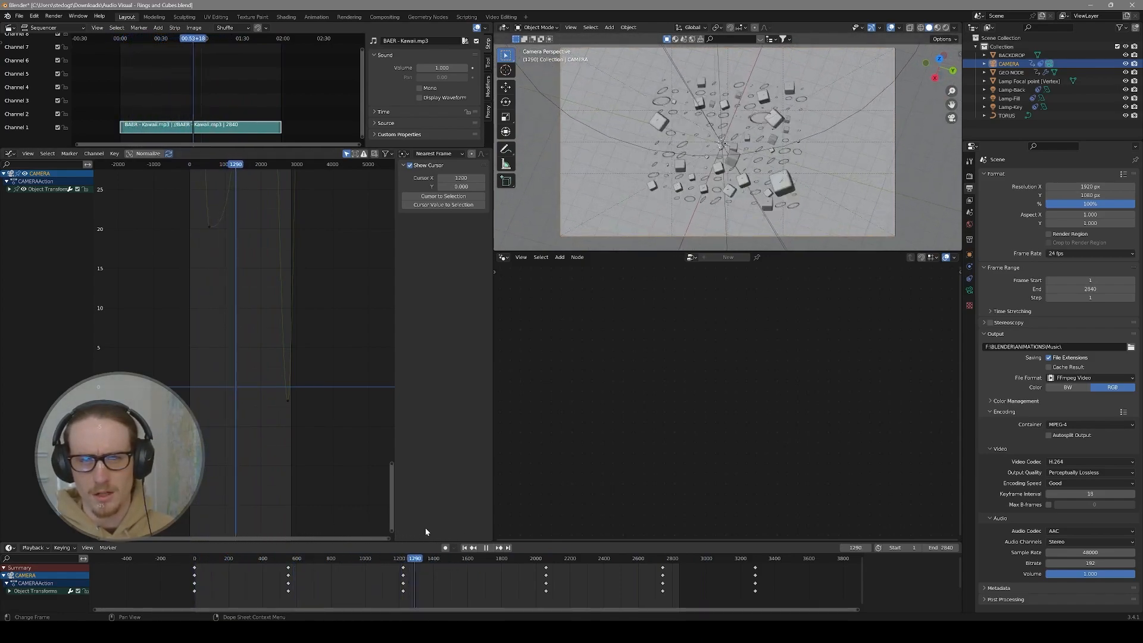
key(space)
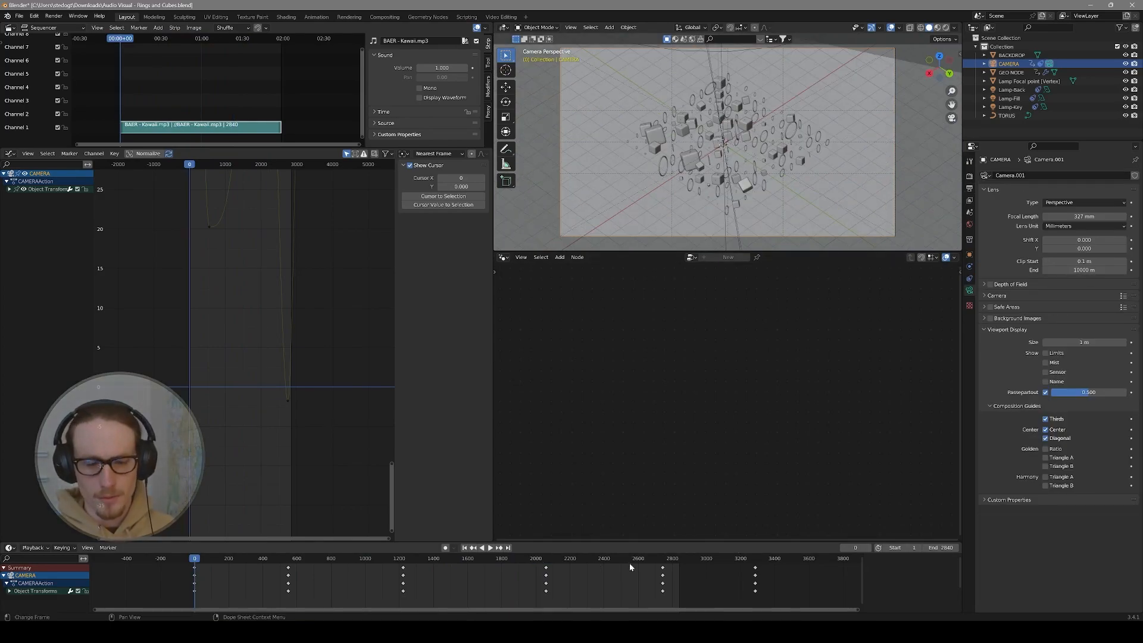
- Scale all of the camera's keyframes in time by about 0.86 so the last ones fall at end frame 2840
drag(675, 560, 355, 558)
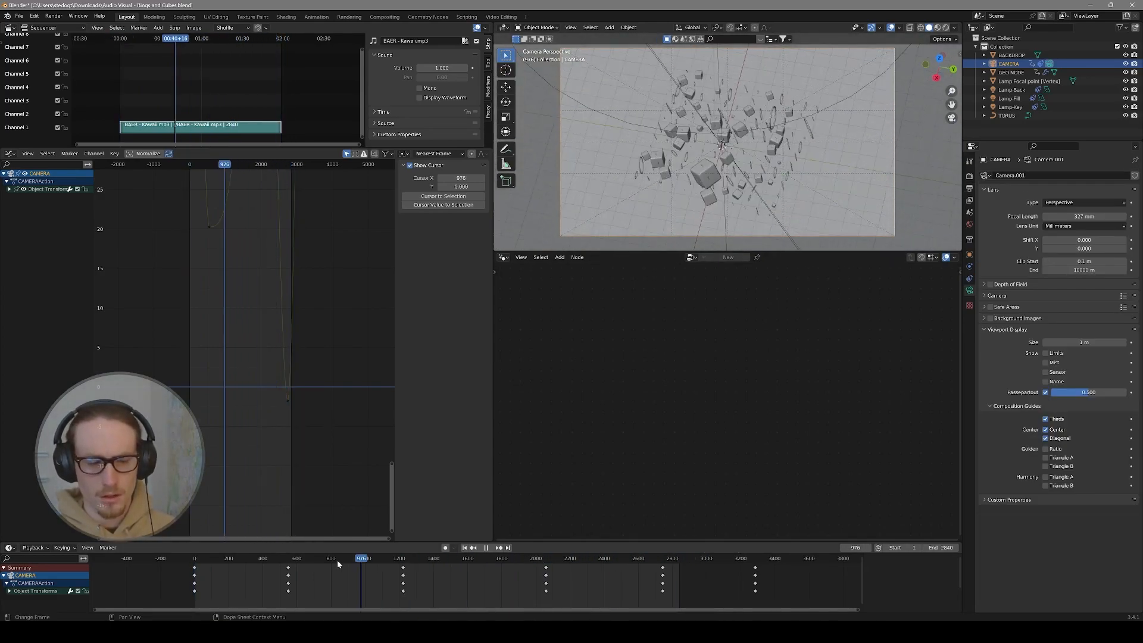
key(Escape)
drag(239, 604, 783, 556)
key(s)
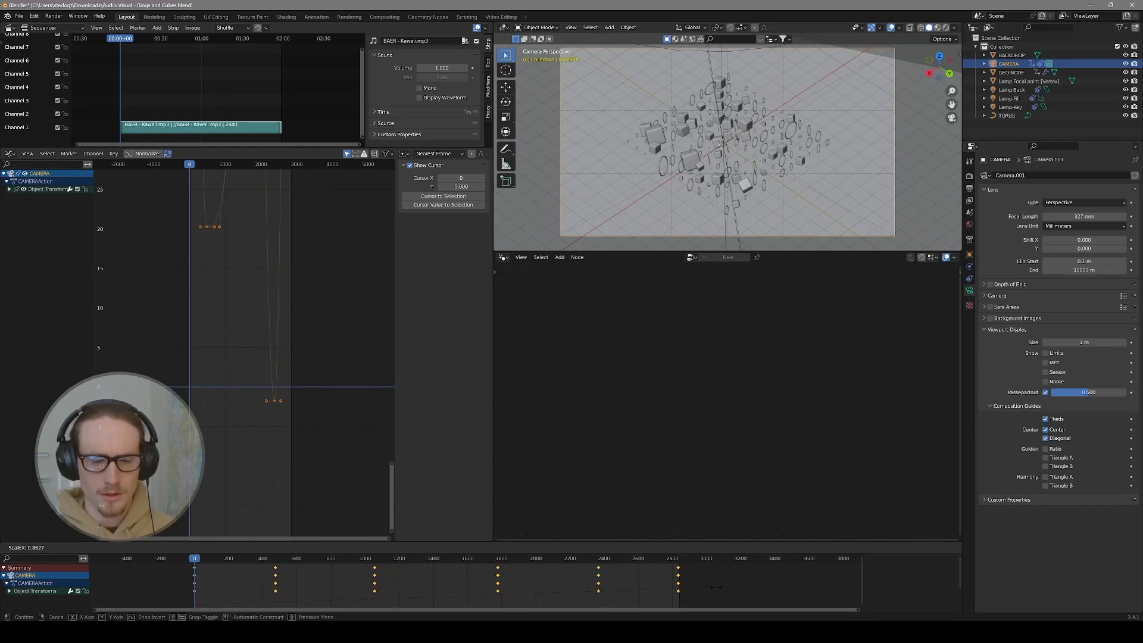
click(715, 587)
- Scrub through the rescaled camera animation and check its first and last keyframes
click(204, 558)
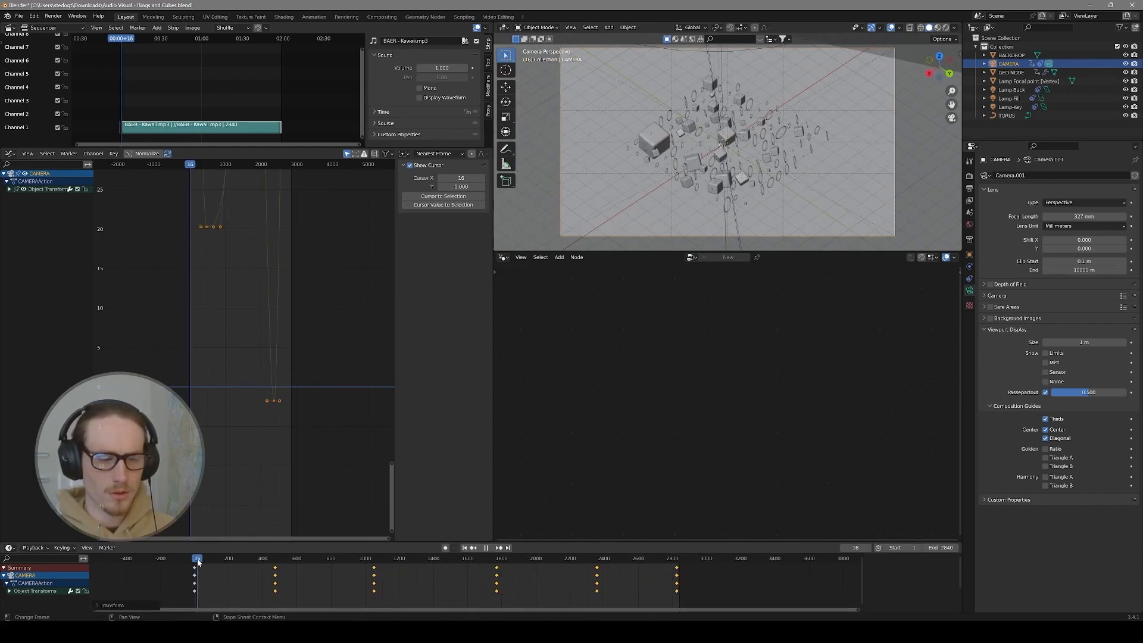
drag(200, 560, 664, 558)
click(217, 566)
drag(661, 604, 681, 563)
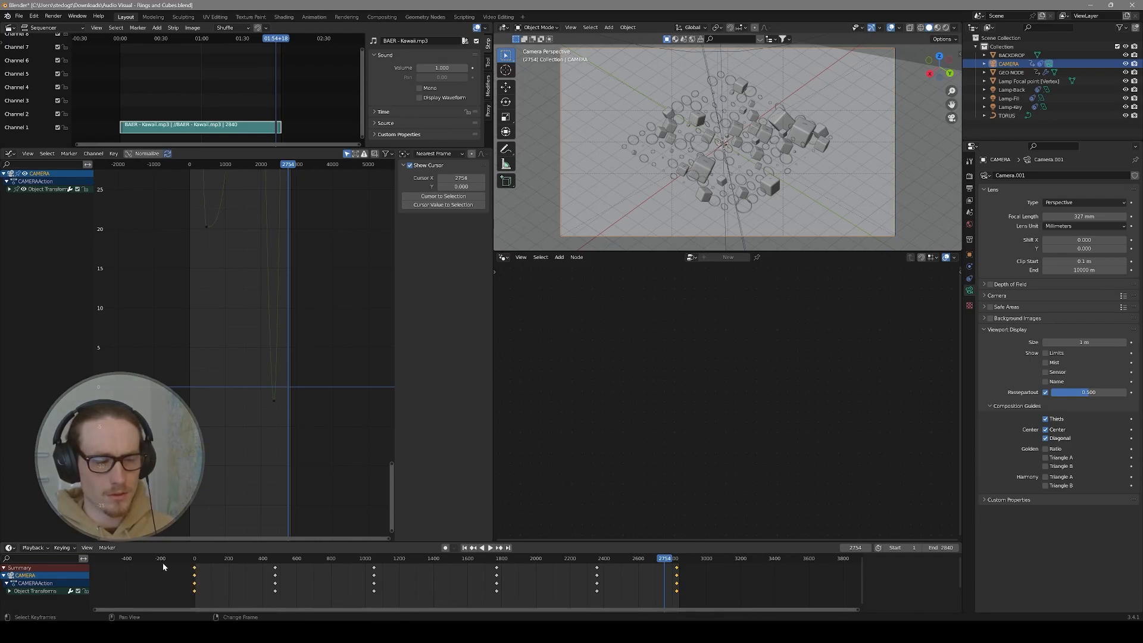
click(229, 588)
- Select the rings-and-cubes geometry nodes object and inspect its optional Cumulative Transform frame
click(703, 170)
middle_drag(637, 347, 568, 349)
middle_drag(841, 436, 748, 439)
scroll(738, 428, up, 4)
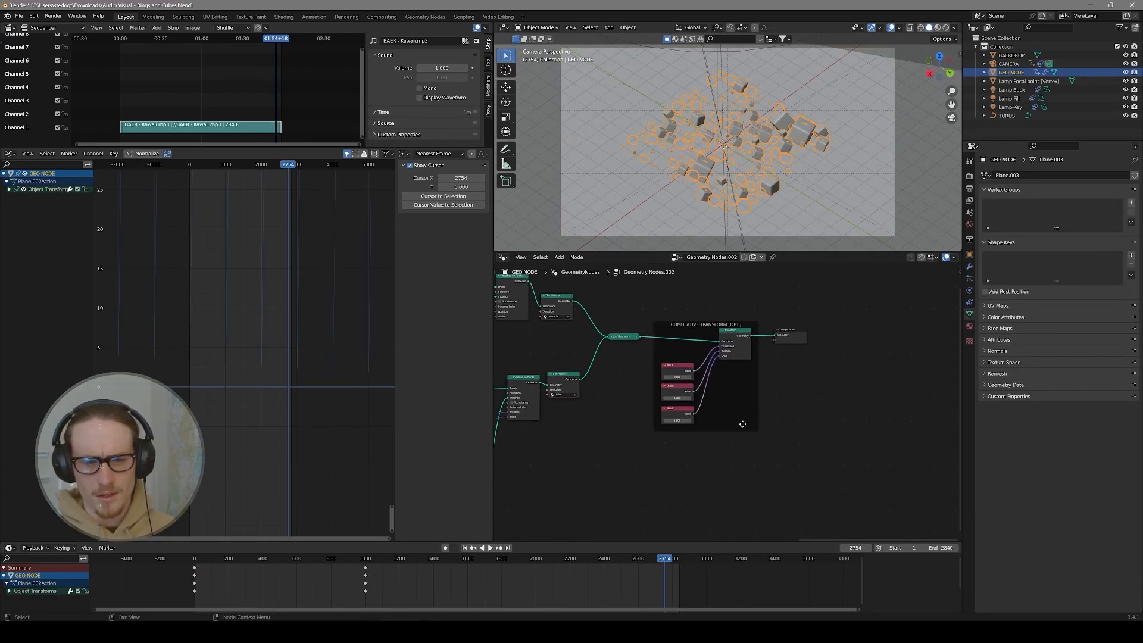
click(705, 309)
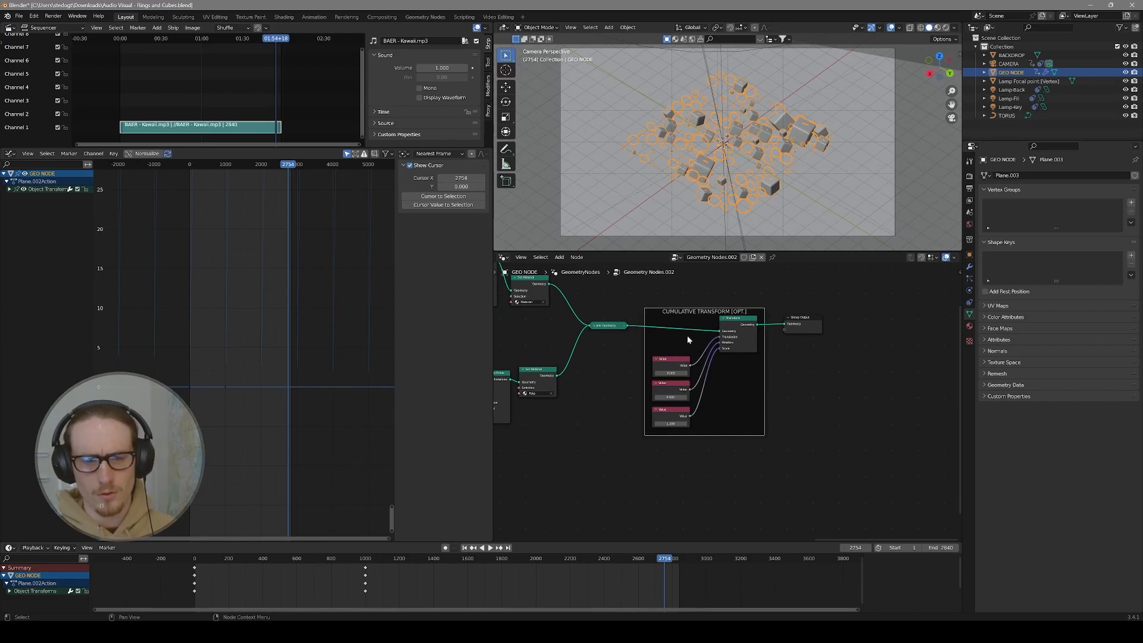
- Try changing the Value nodes that drive the Cumulative Transform, and undo the changes
scroll(691, 334, up, 4)
drag(650, 362, 651, 431)
key(ctrl+z)
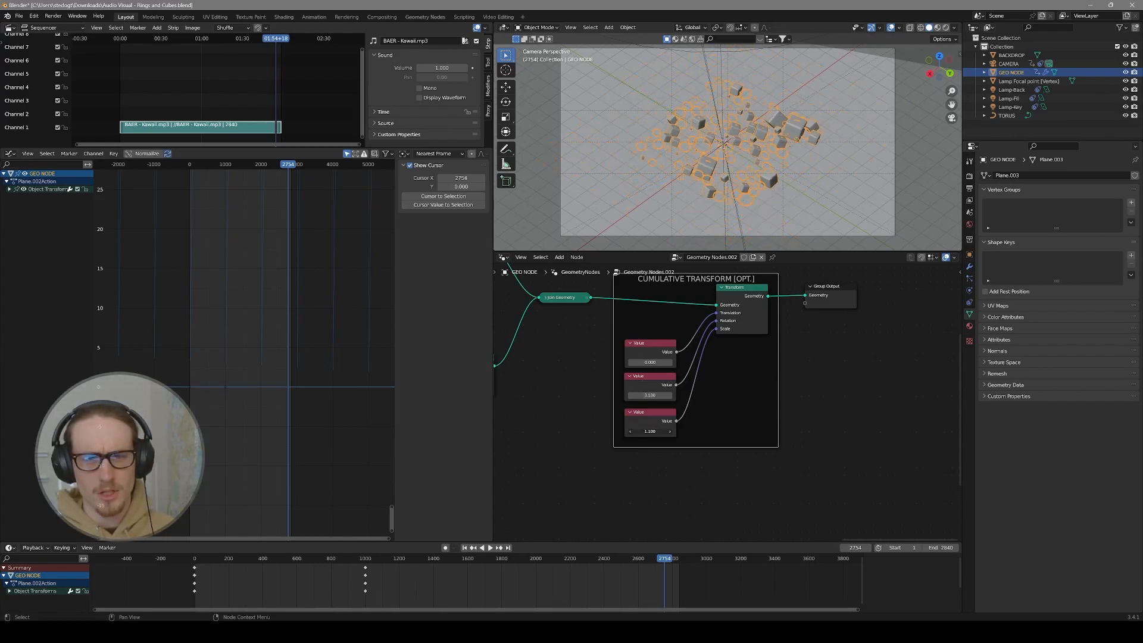
key(ctrl+z)
key(ctrl+z)
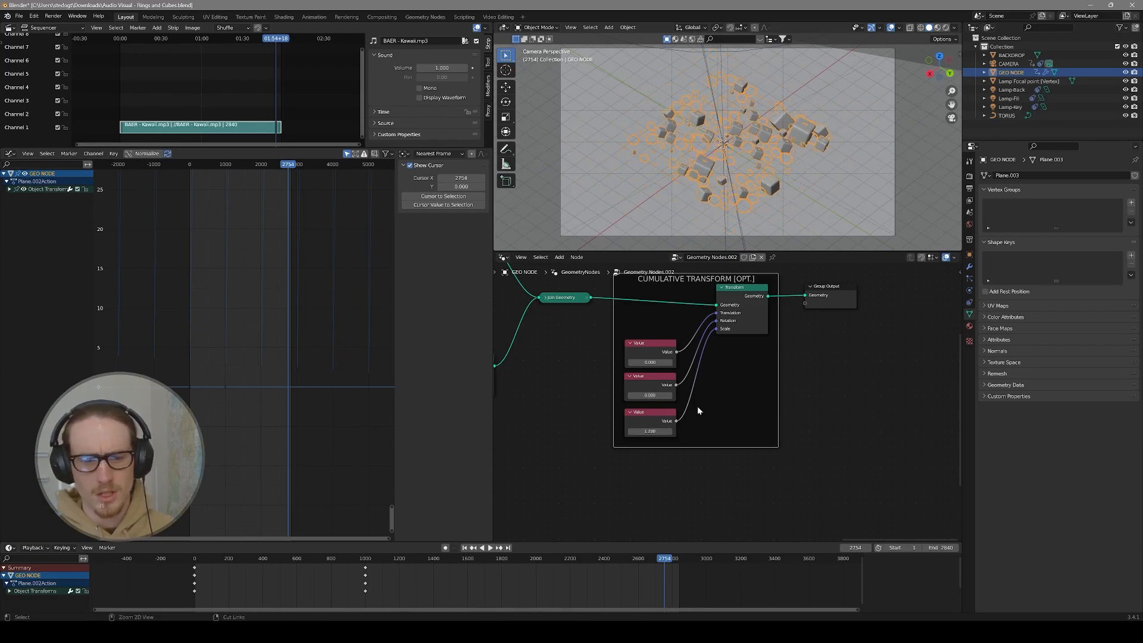
- Insert a keyframe at frame 2754 on the Value node that drives the Cumulative Transform's translation
click(652, 357)
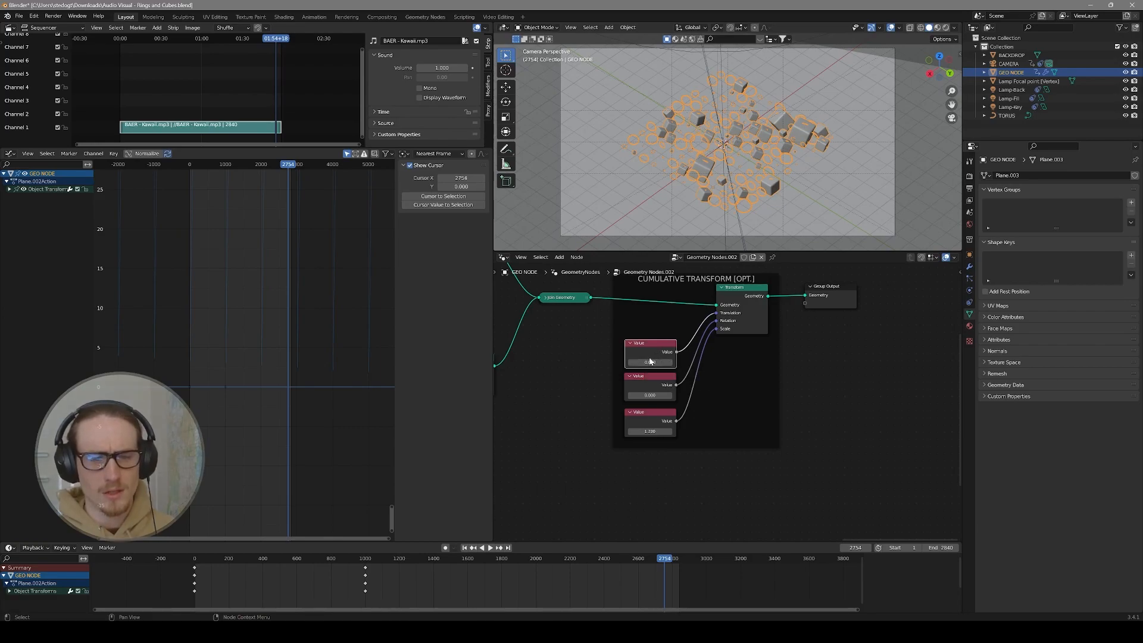
click(807, 344)
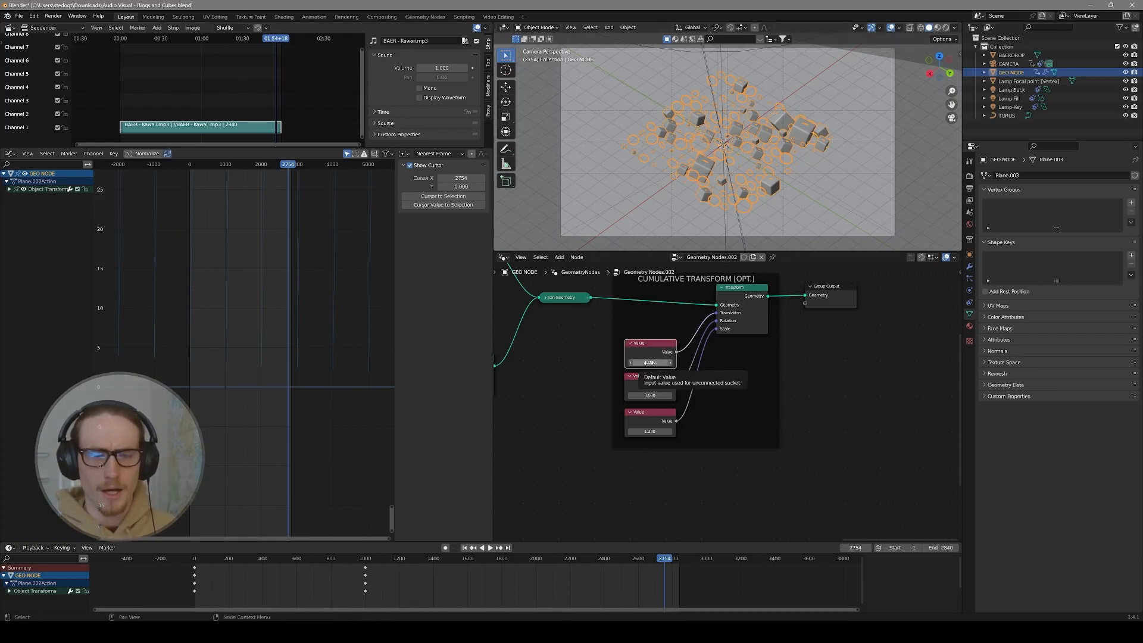
key(i)
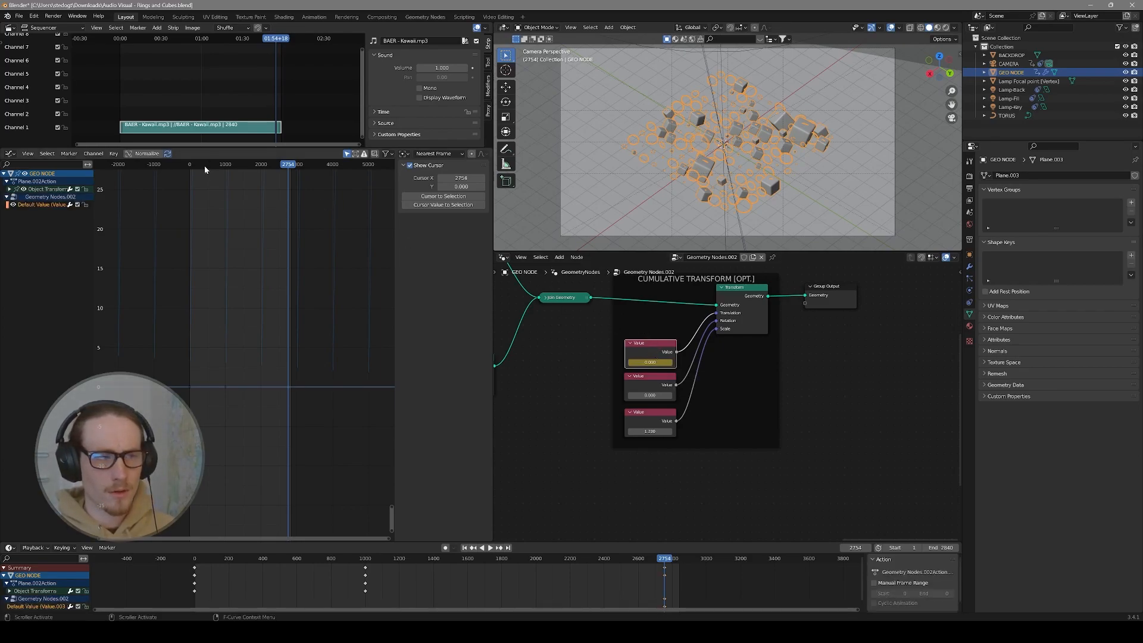
- From the first frame, bake BAER - Kawai.mp3 into the F-curve of the translation Value node
key(shift+Left)
click(113, 154)
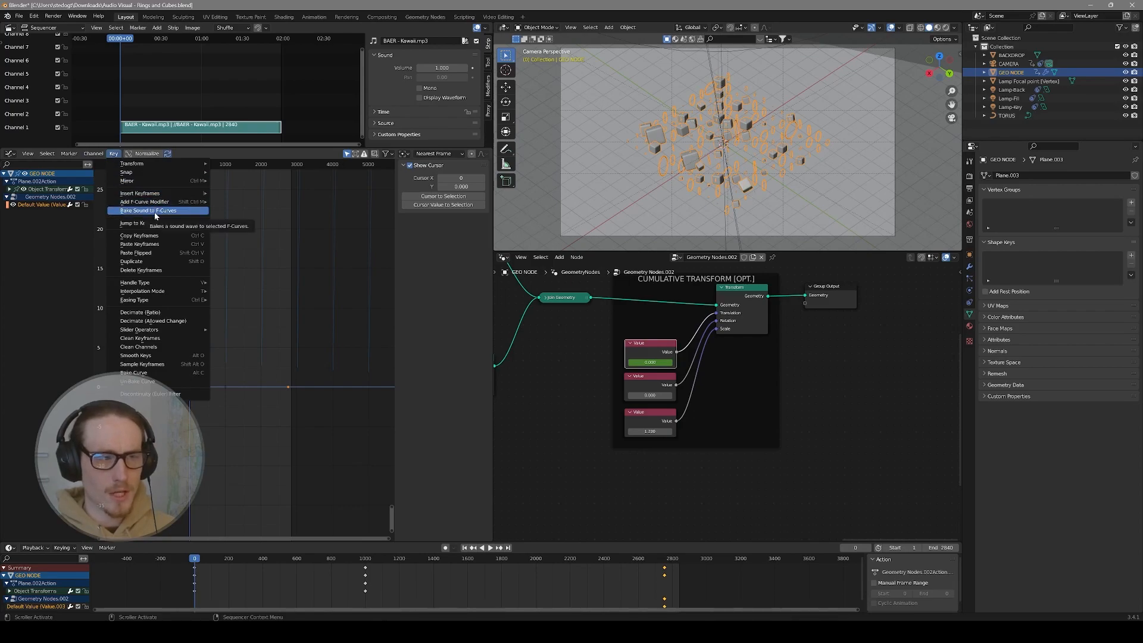
click(115, 155)
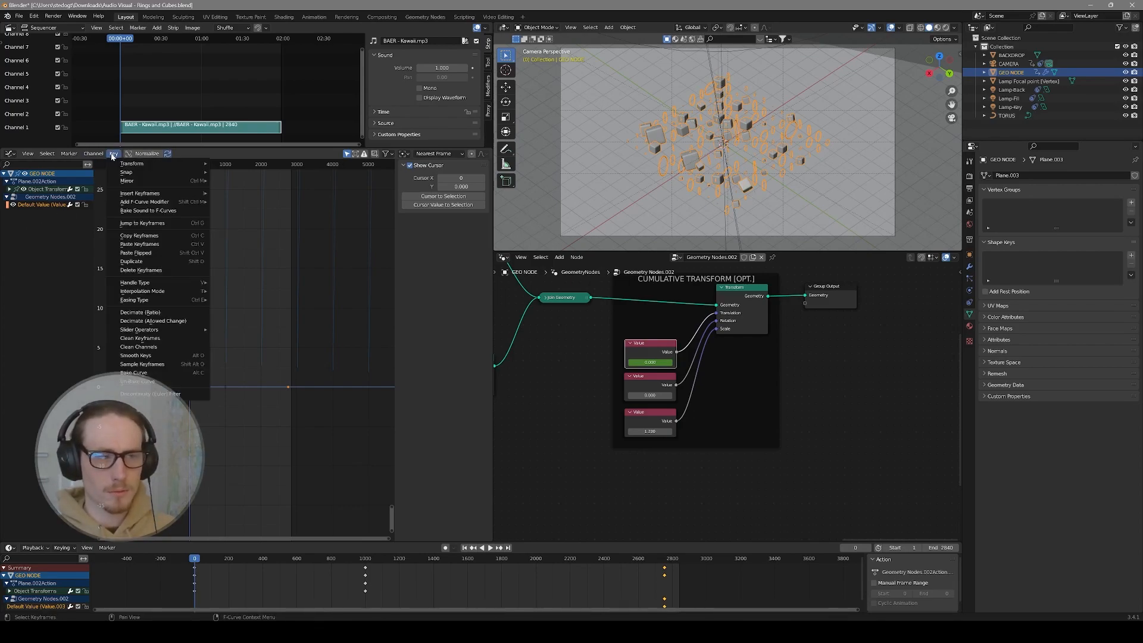
click(147, 211)
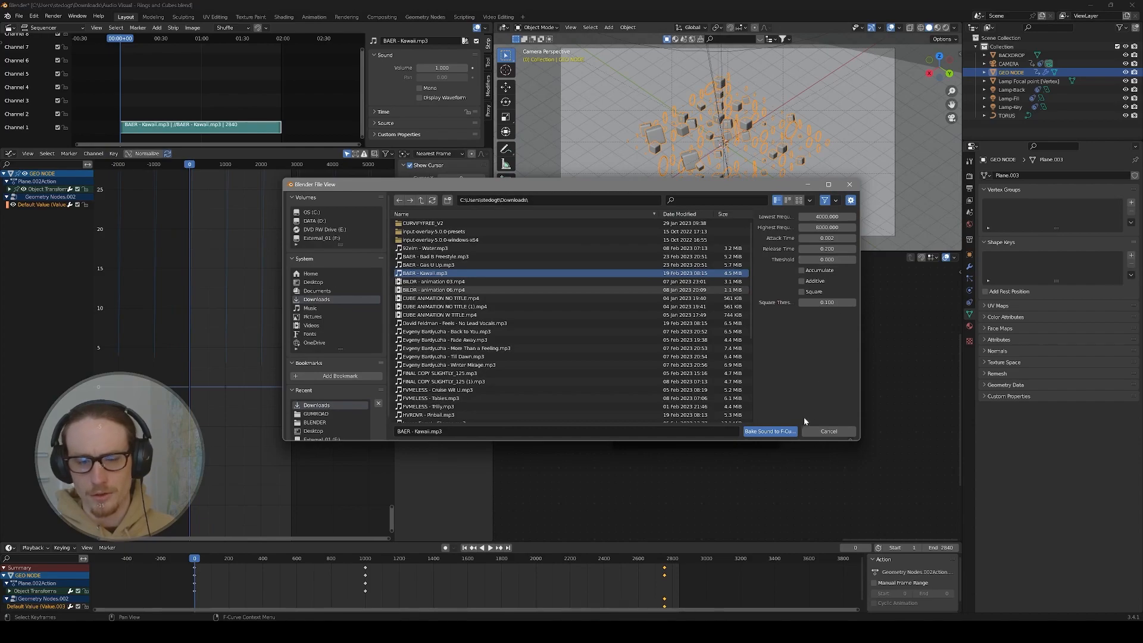
click(773, 428)
- Undo the sound bake and the keyframe on the translation Value node
scroll(703, 333, up, 3)
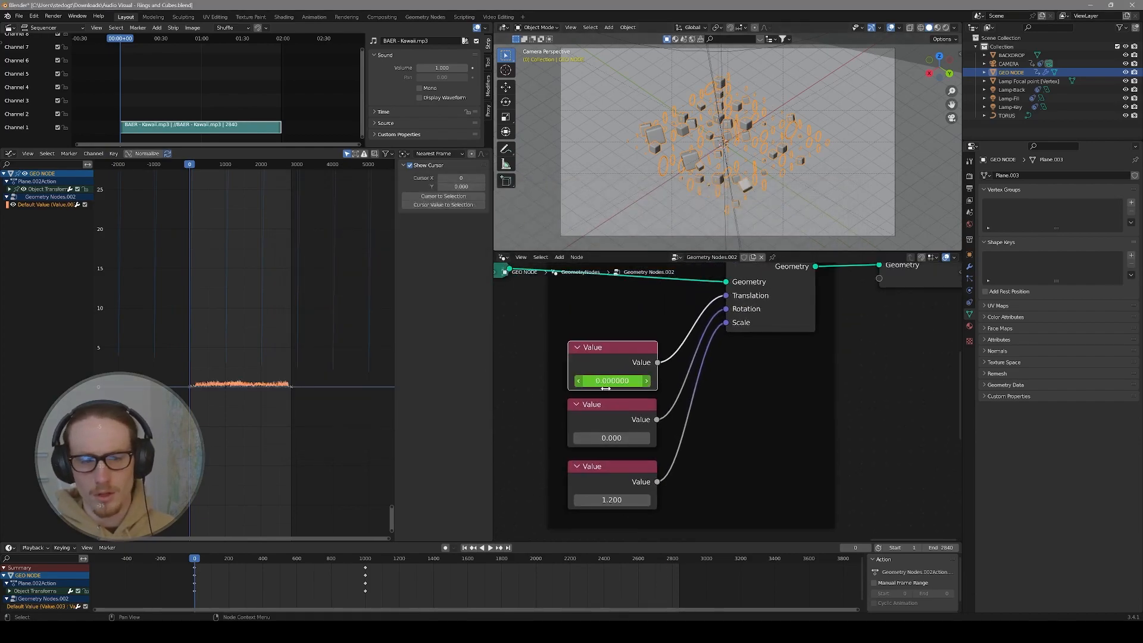
middle_drag(630, 326, 641, 368)
scroll(667, 405, down, 1)
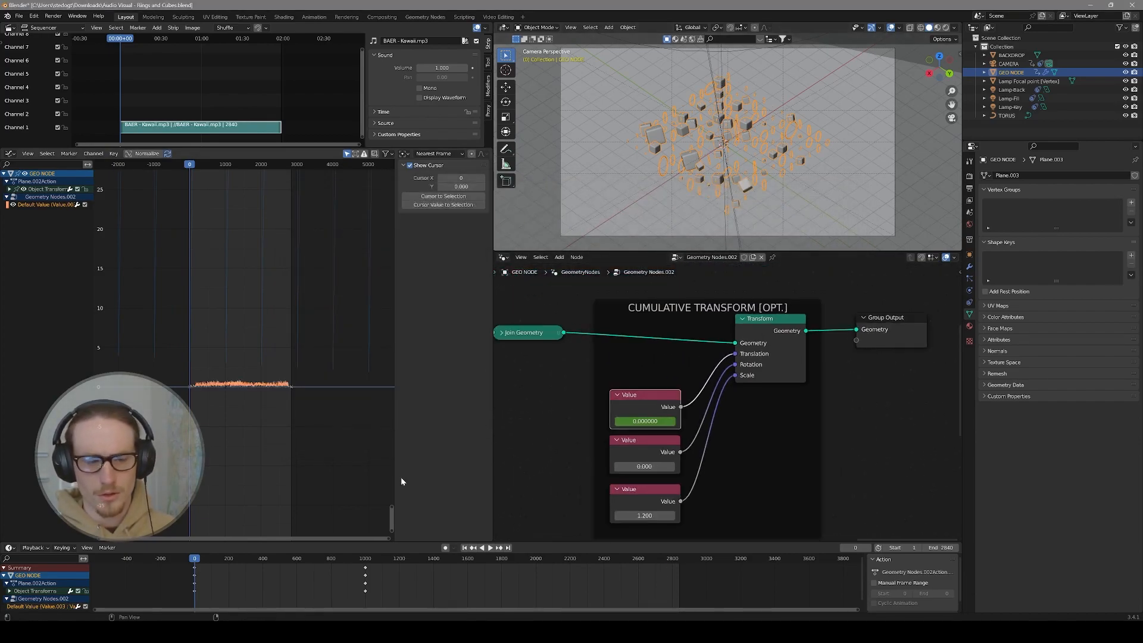
drag(194, 558, 664, 558)
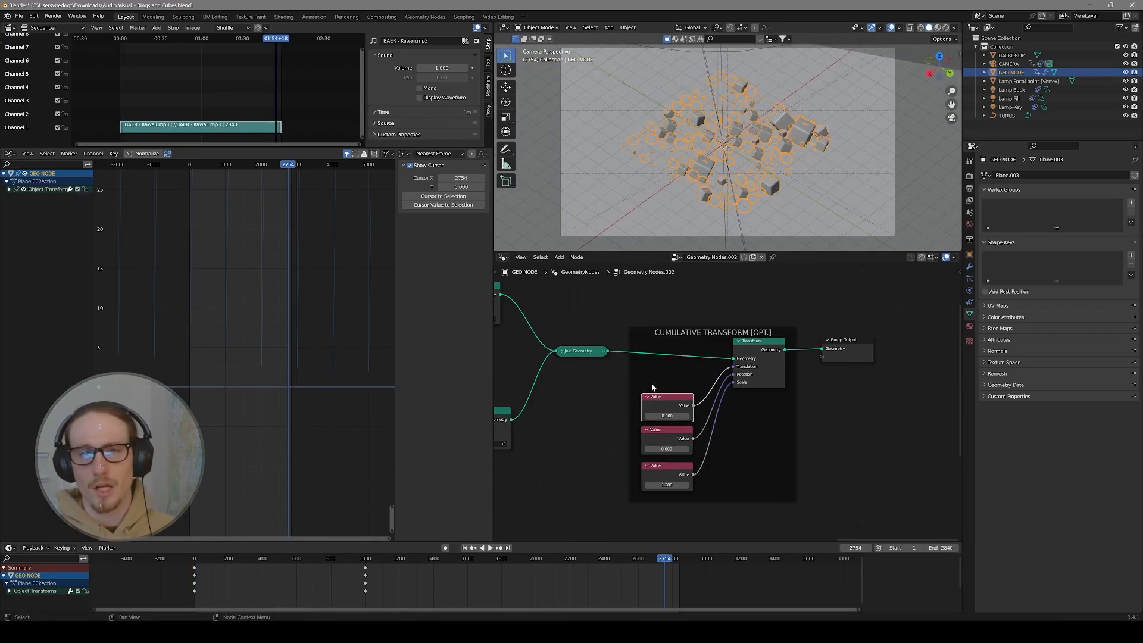
scroll(649, 381, down, 3)
middle_drag(562, 423, 796, 429)
scroll(765, 403, down, 3)
middle_drag(687, 403, 747, 399)
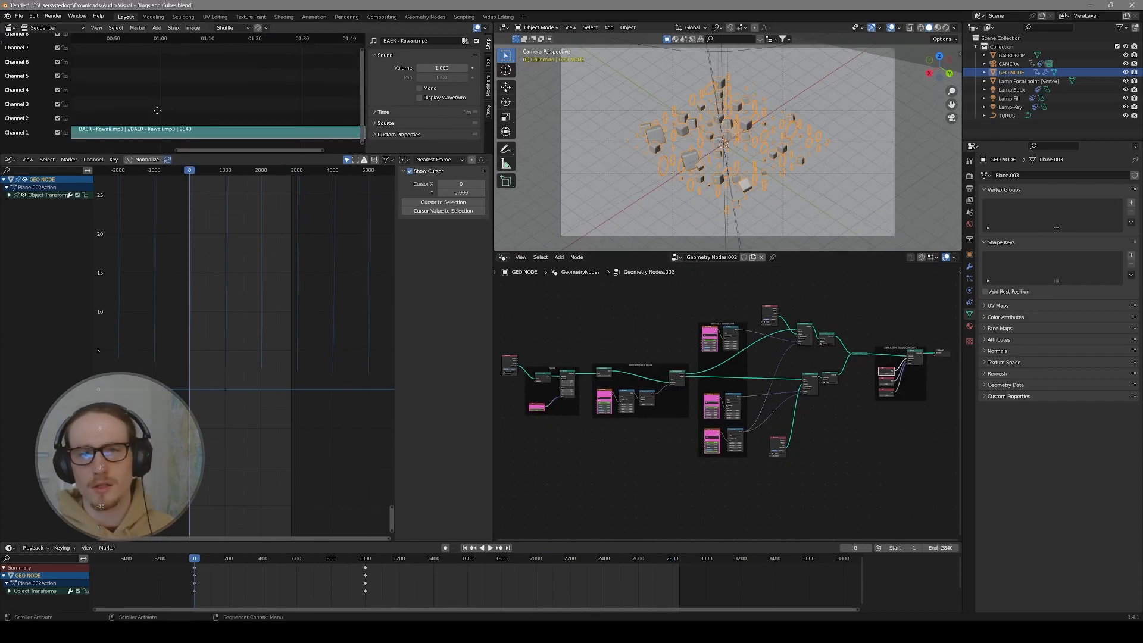
- Turn on waveform display for the audio strip and look over the waveform from its start
middle_drag(158, 86, 188, 86)
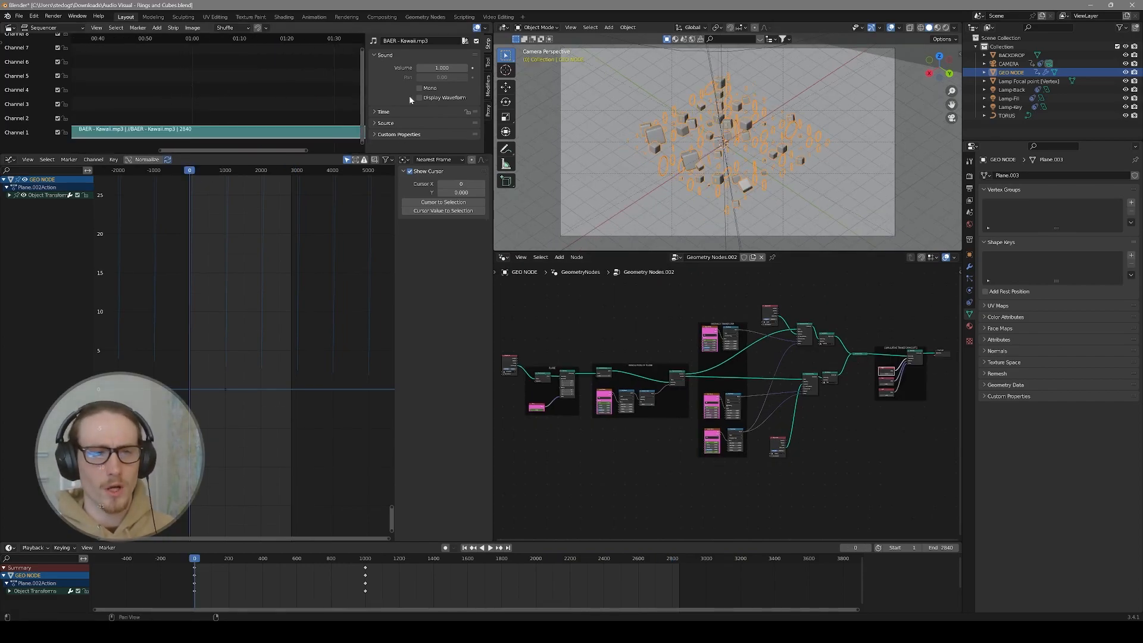
click(376, 55)
click(390, 56)
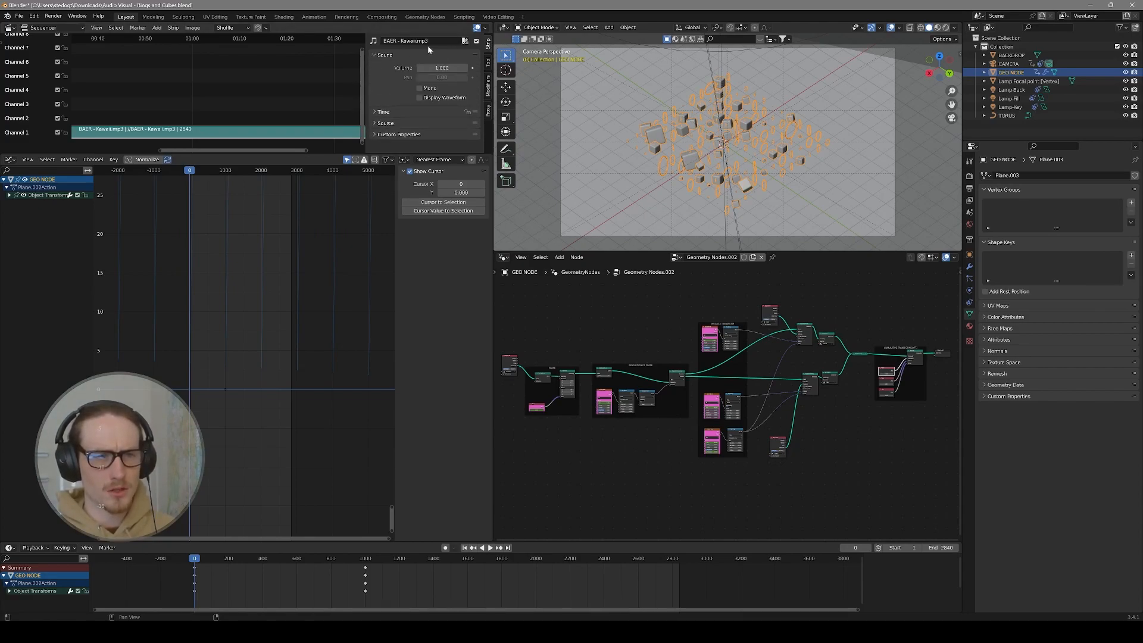
click(419, 98)
scroll(236, 143, up, 2)
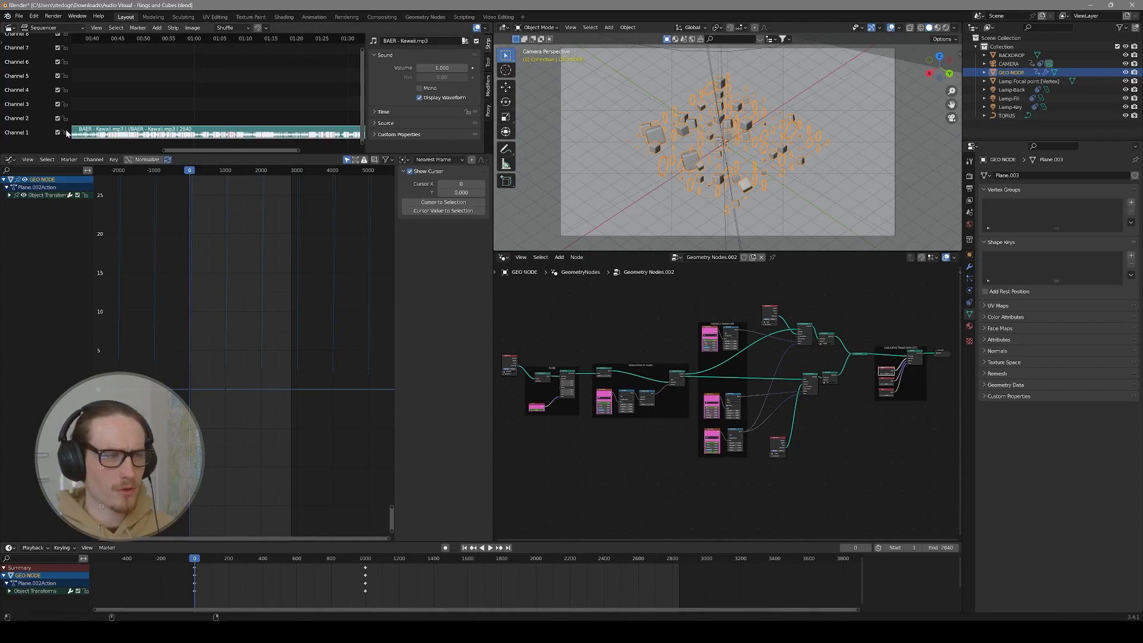
scroll(156, 132, down, 1)
middle_drag(156, 133, 243, 138)
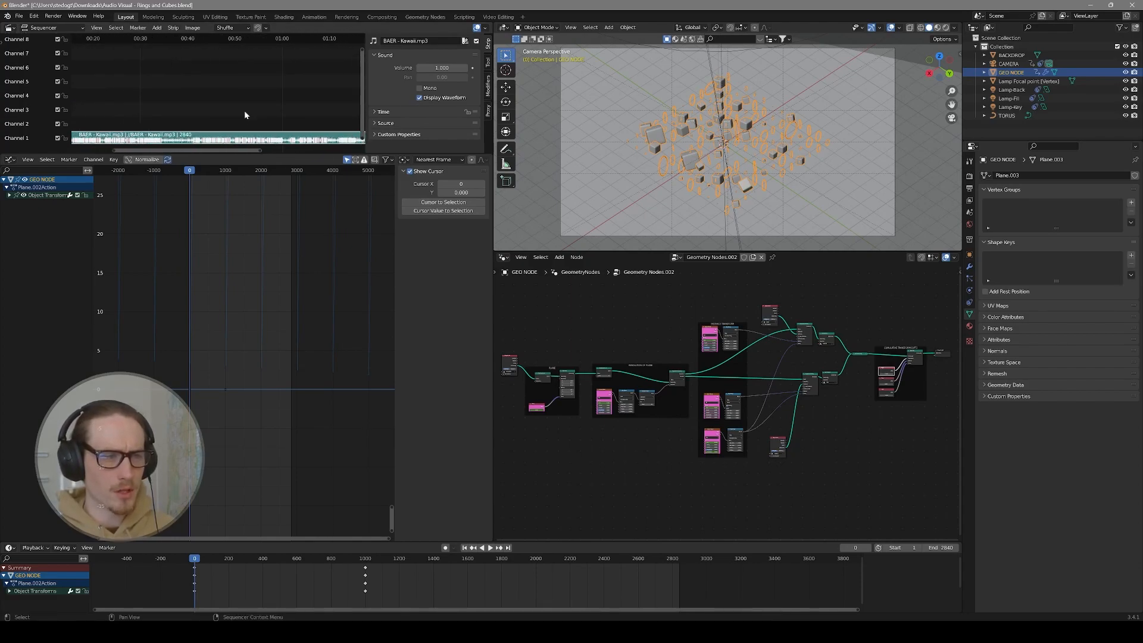
key(Home)
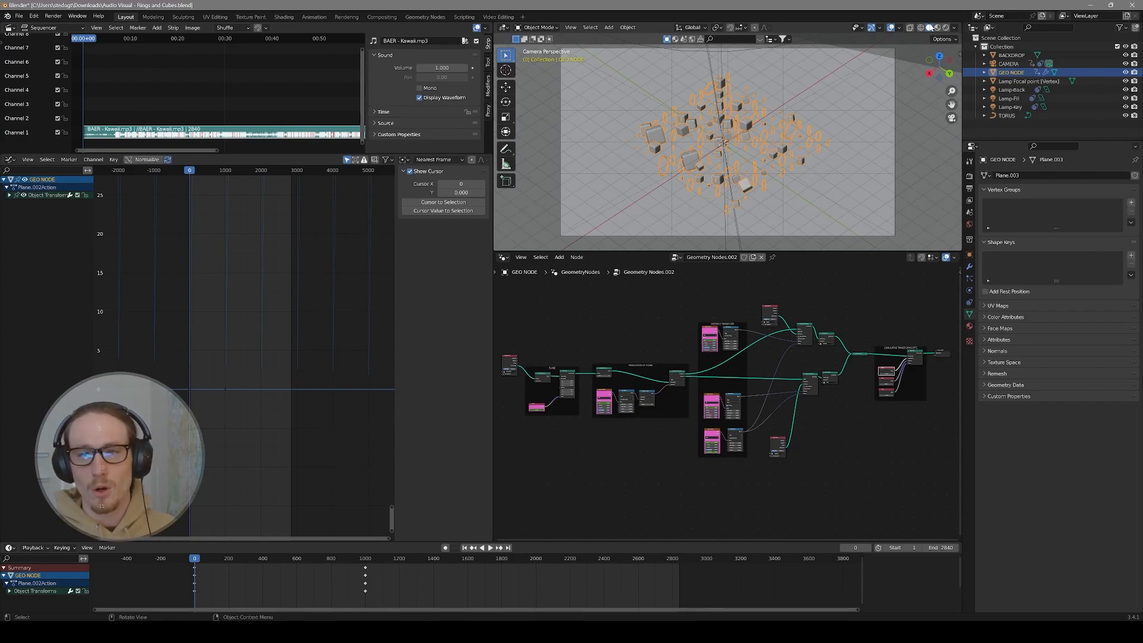
- Switch the 3D viewport to rendered shading and reselect the rings-and-cubes object after checking the backdrop
click(945, 28)
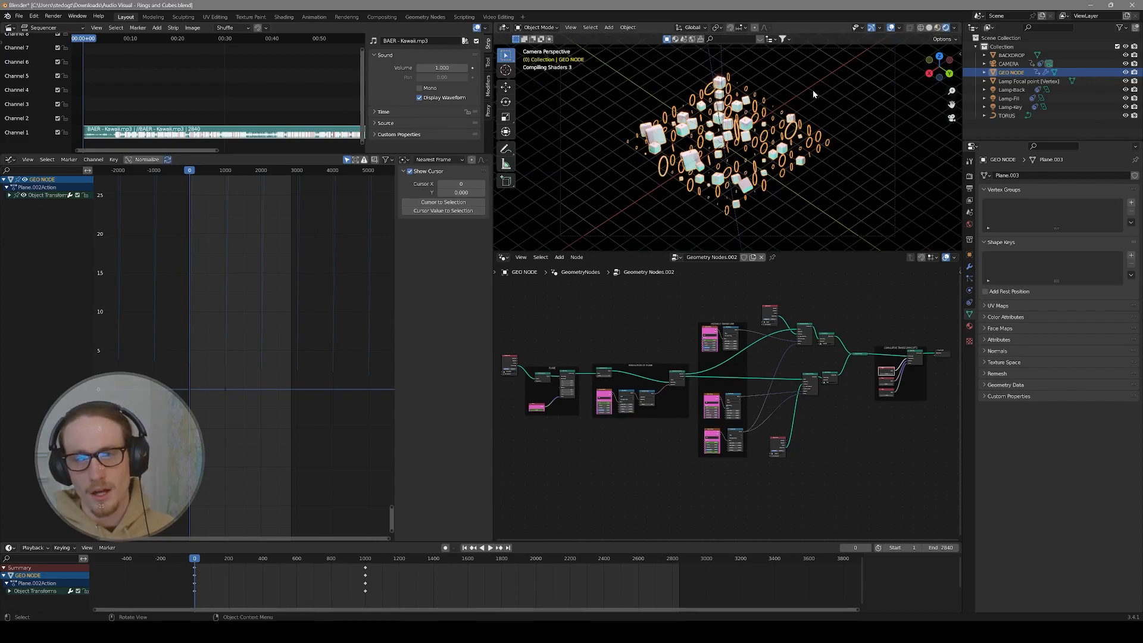
click(720, 59)
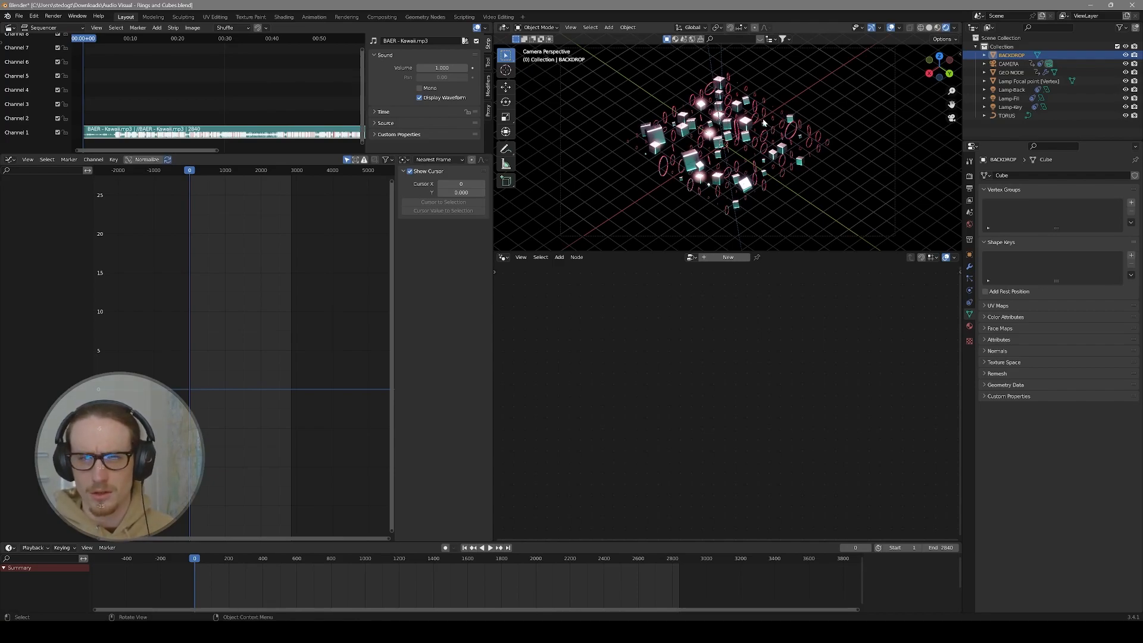
click(705, 186)
middle_drag(635, 351, 649, 351)
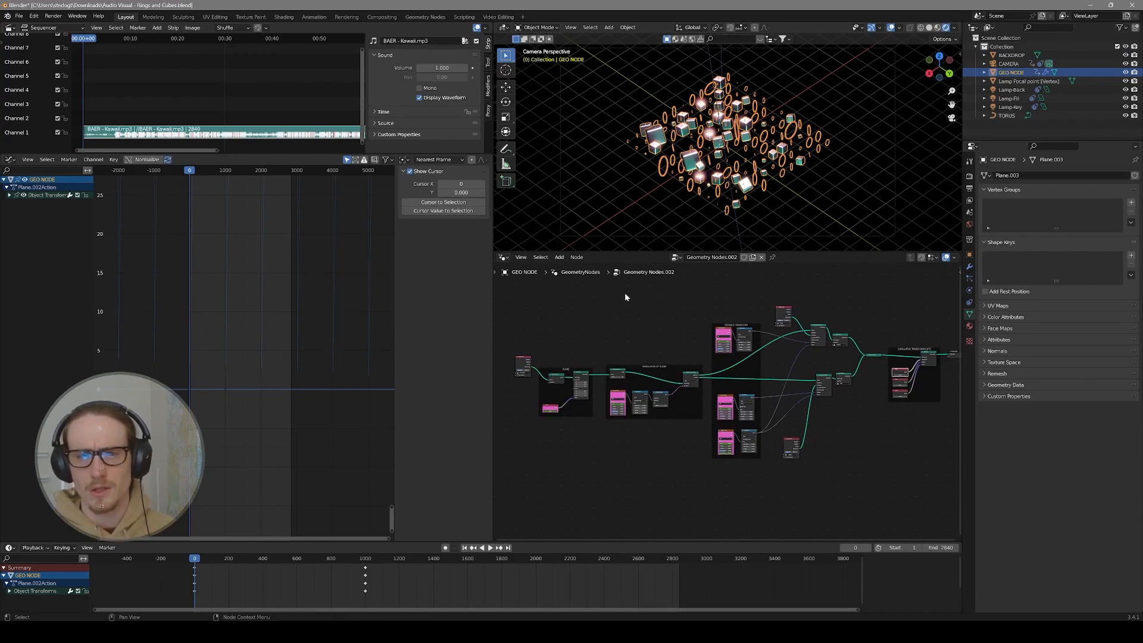
- Open the scene's render settings to review the Eevee sampling and bloom options
click(7, 18)
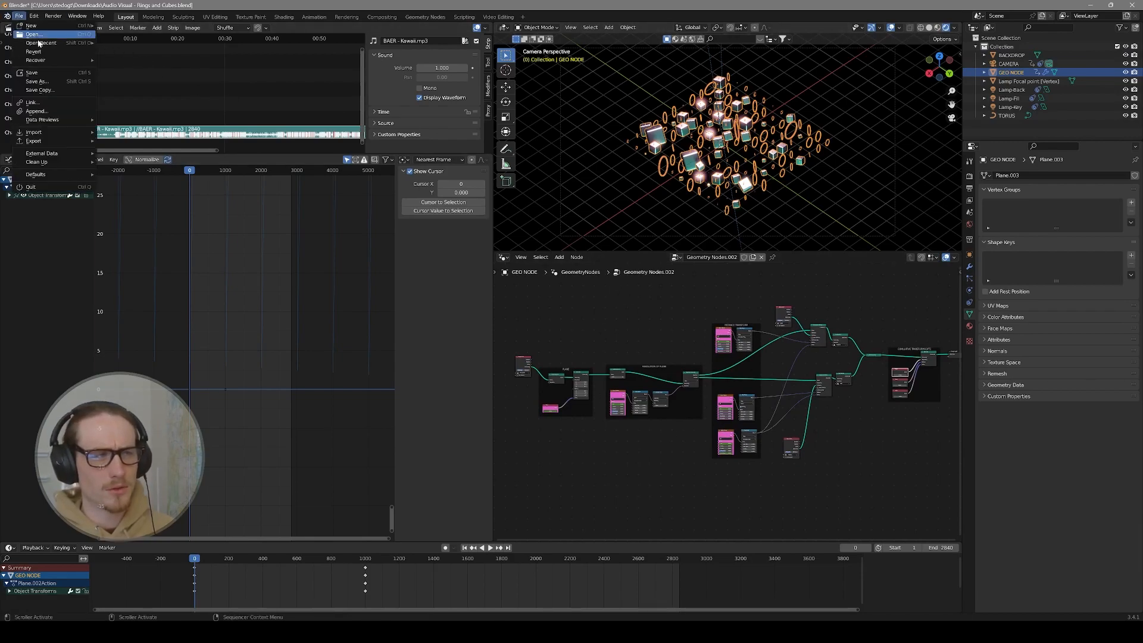
mouse_move(52, 18)
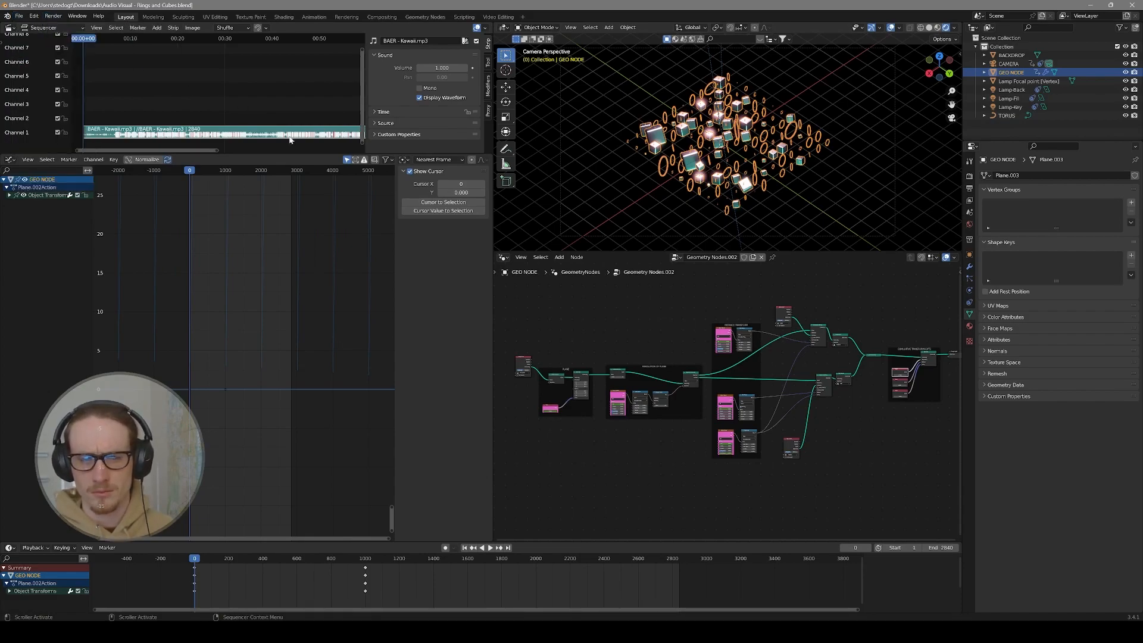
click(969, 178)
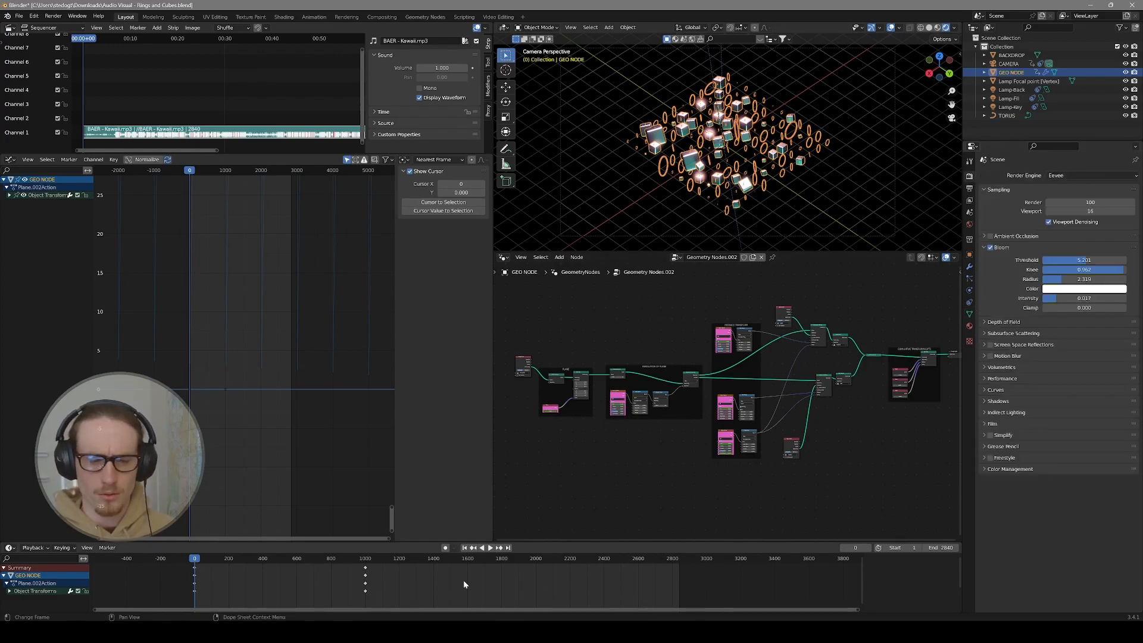
middle_drag(825, 293, 816, 293)
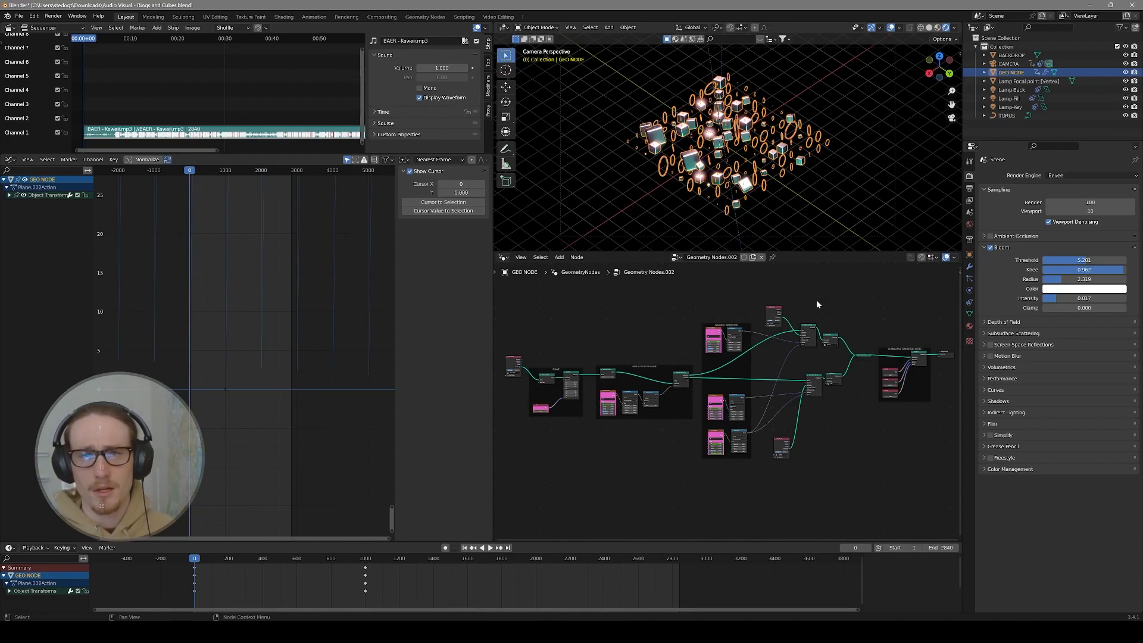
middle_drag(818, 296, 814, 296)
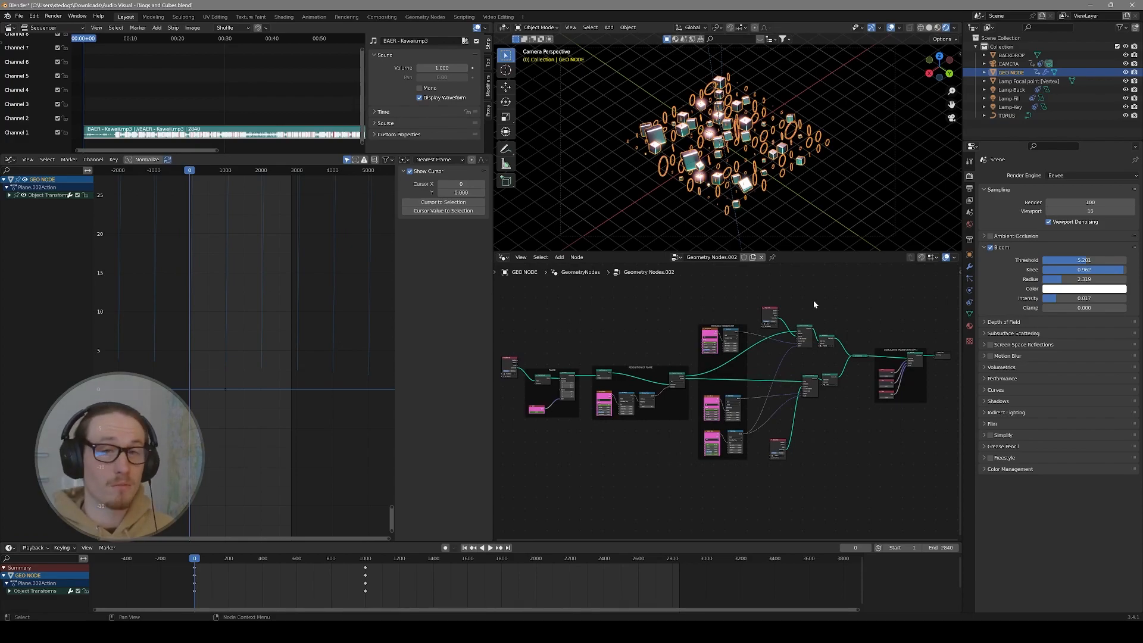
middle_drag(813, 300, 809, 297)
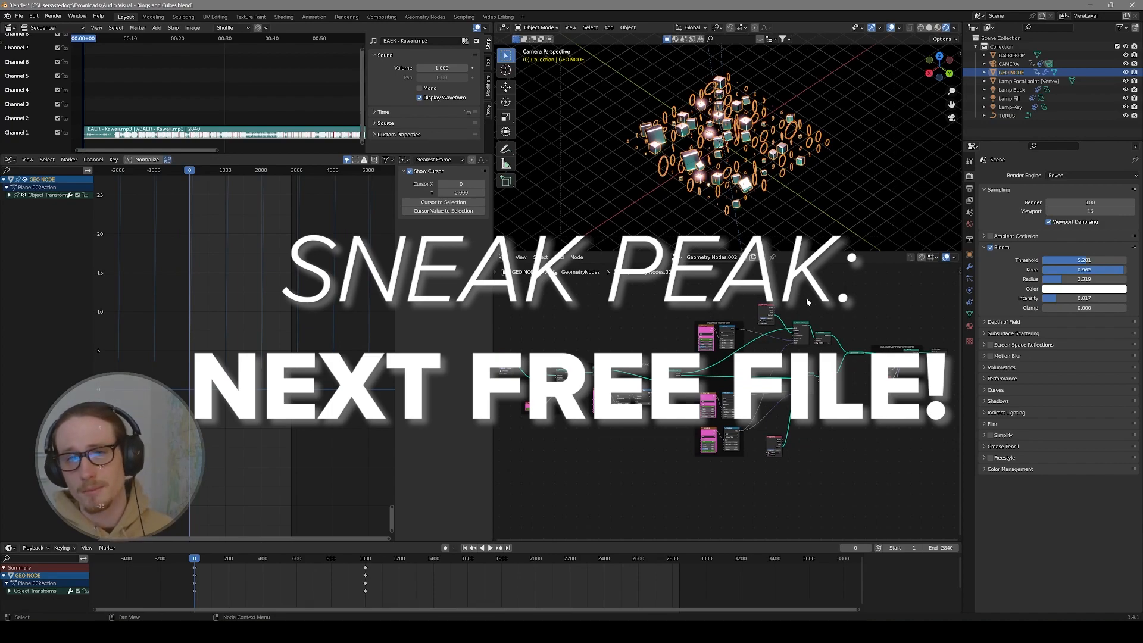